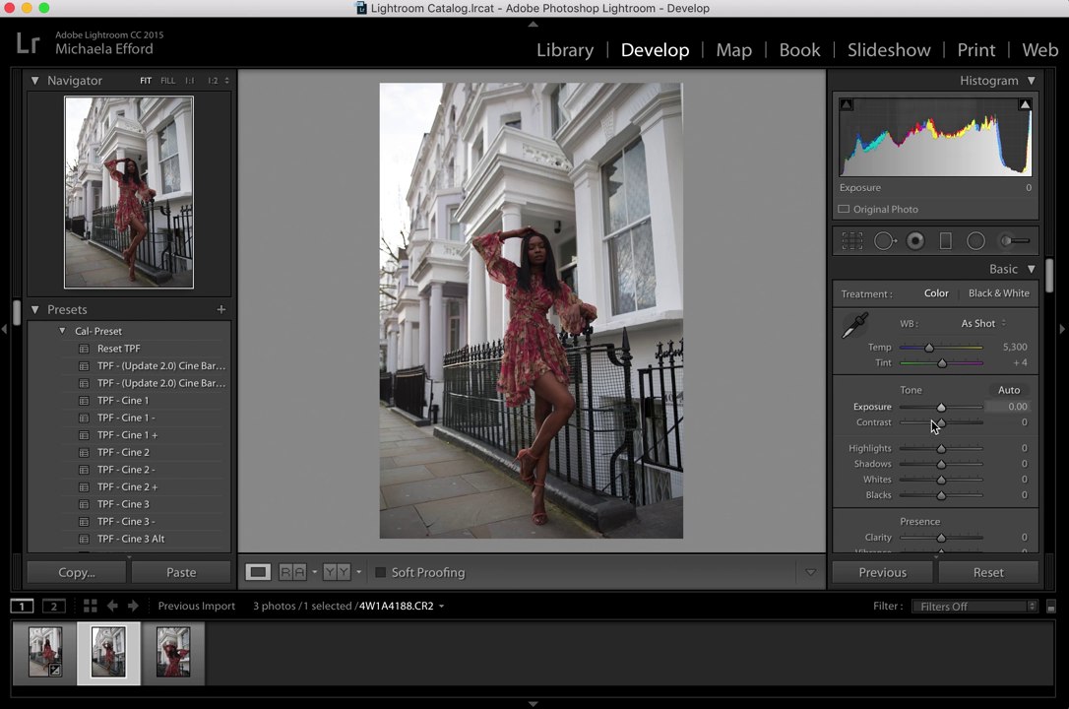
# Step: Straighten the photo with the Level Upright correction and enable lens profile corrections
pyautogui.moveTo(1050, 283); pyautogui.dragTo(1032, 475)
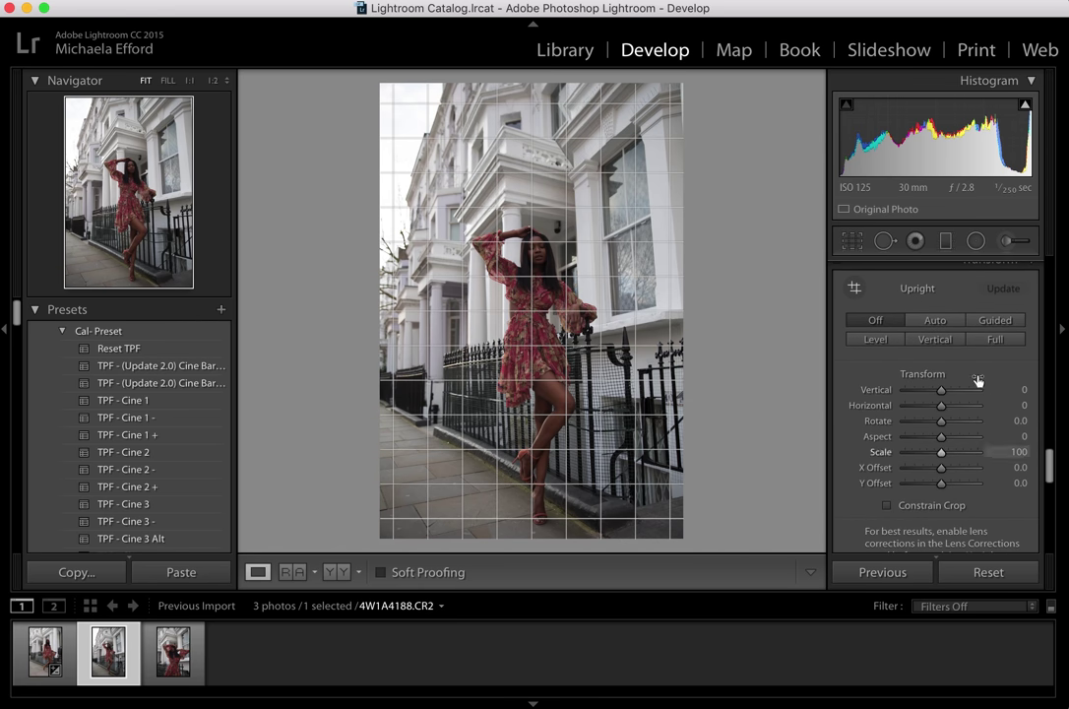
pyautogui.click(875, 340)
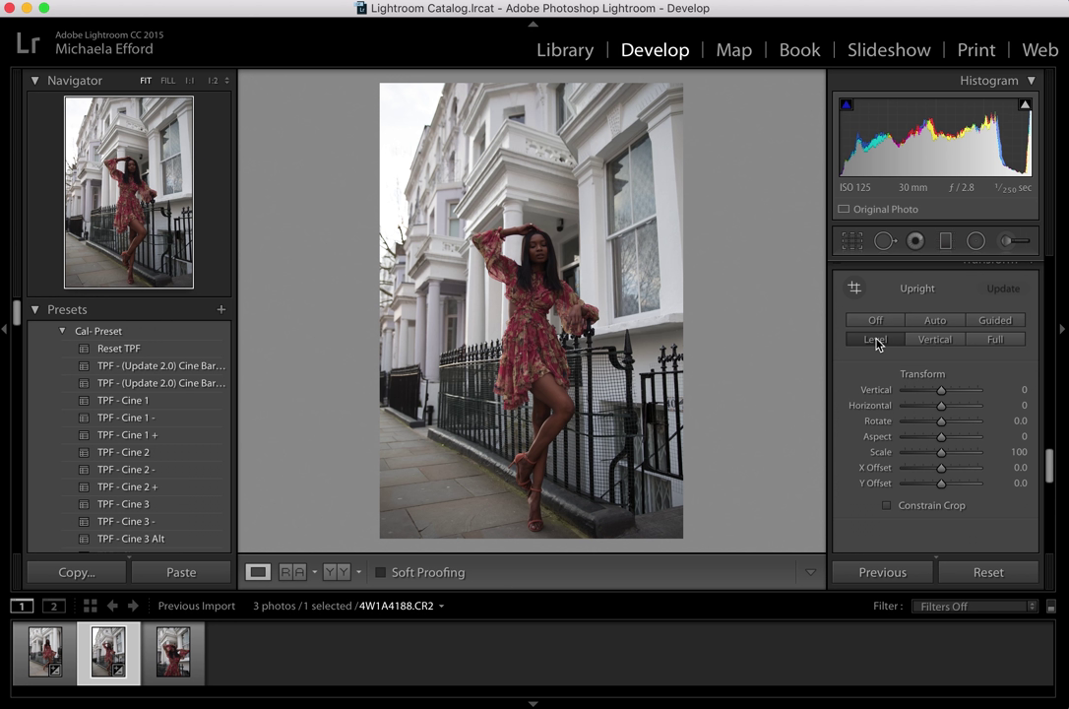
pyautogui.scroll(10, 877, 341)
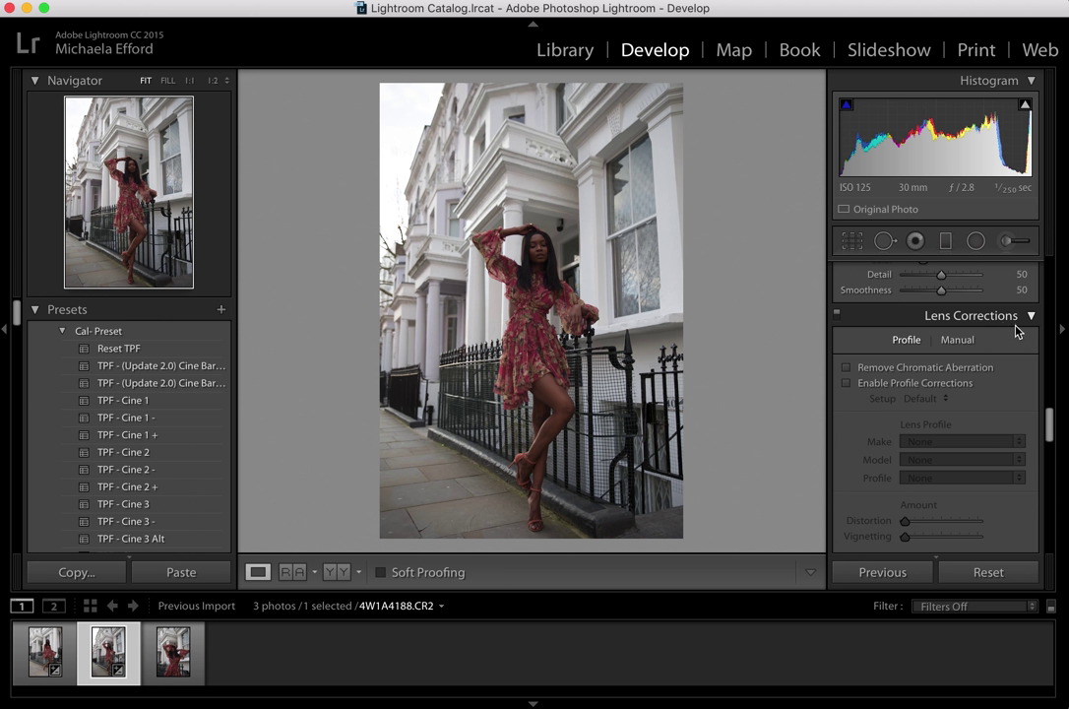
pyautogui.click(845, 383)
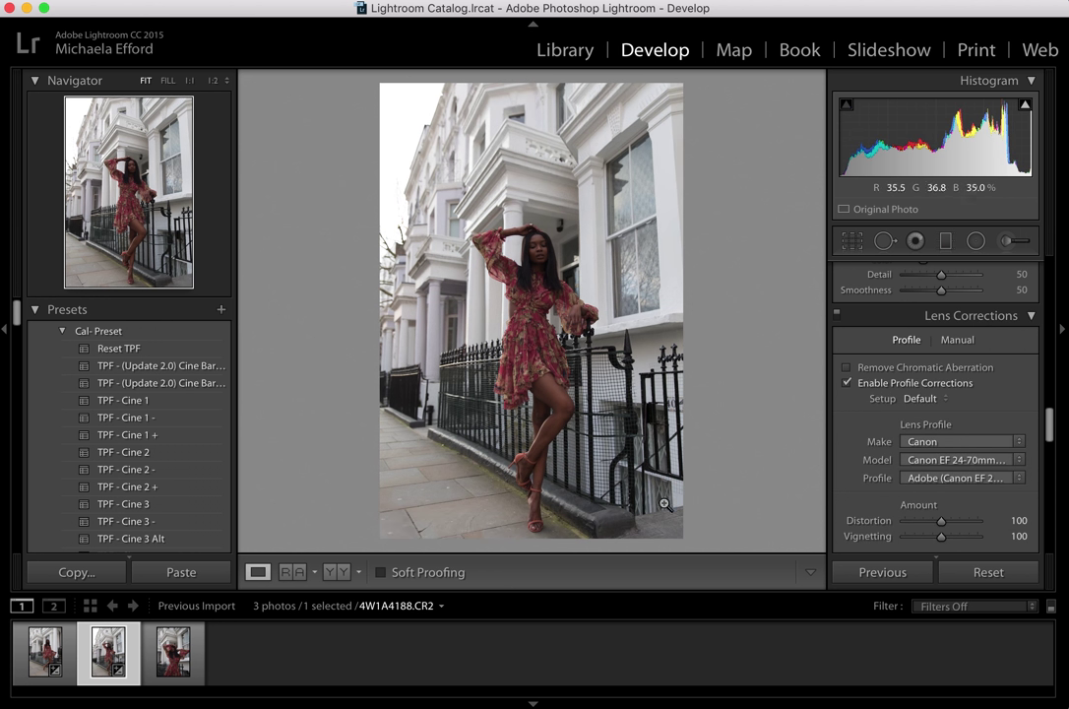
pyautogui.click(844, 383)
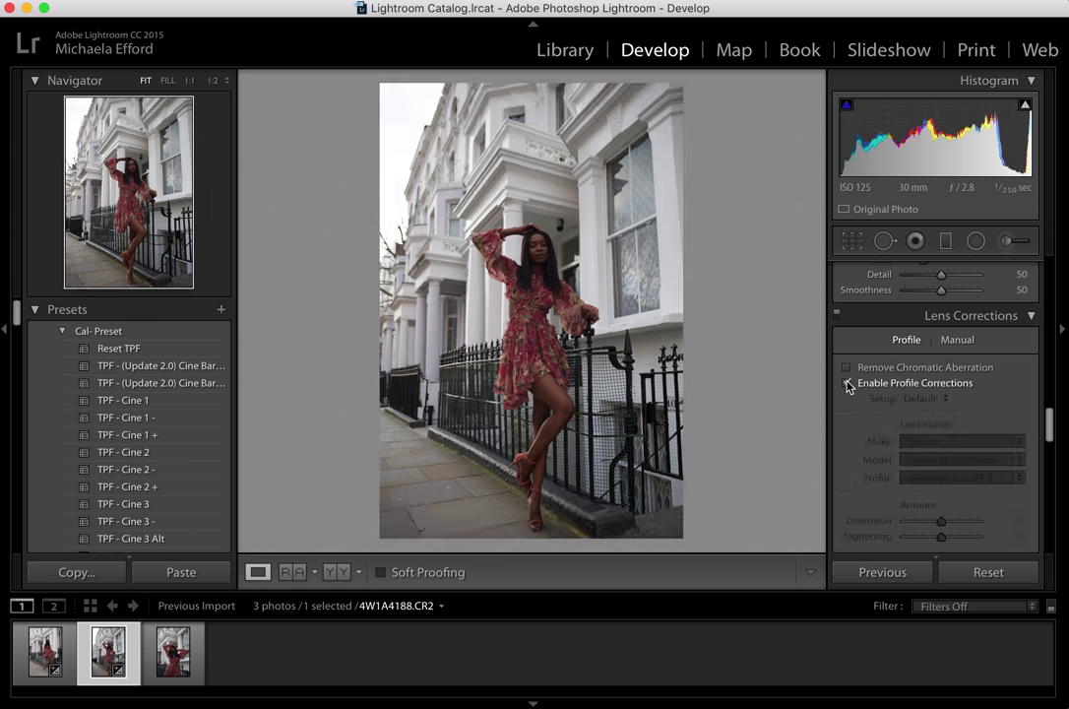
pyautogui.click(845, 383)
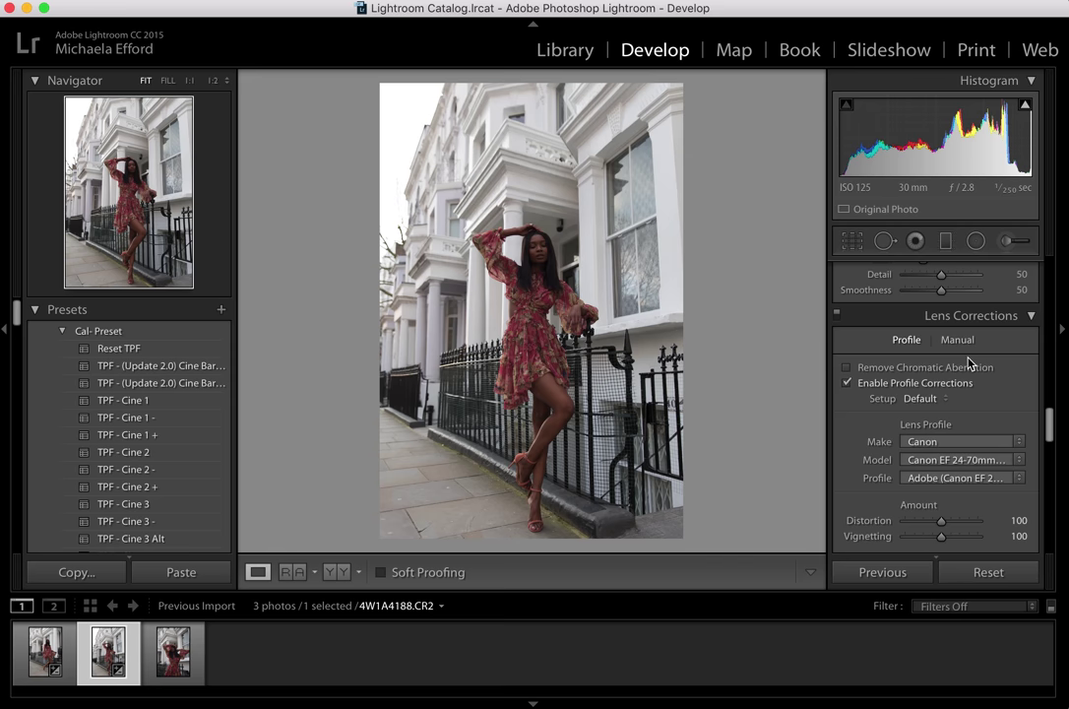
# Step: Adjust the basic tone to Contrast +10, Highlights −59, Shadows +78, Whites +32 and Blacks −4
pyautogui.scroll(10, 969, 365)
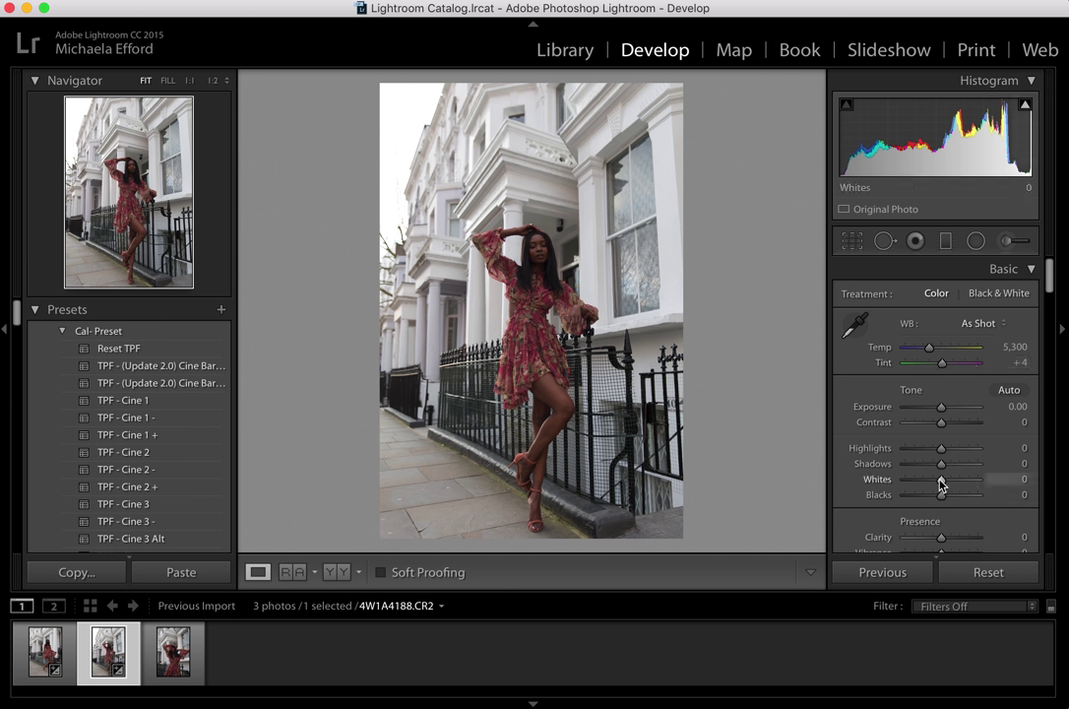
pyautogui.moveTo(942, 472); pyautogui.dragTo(966, 473)
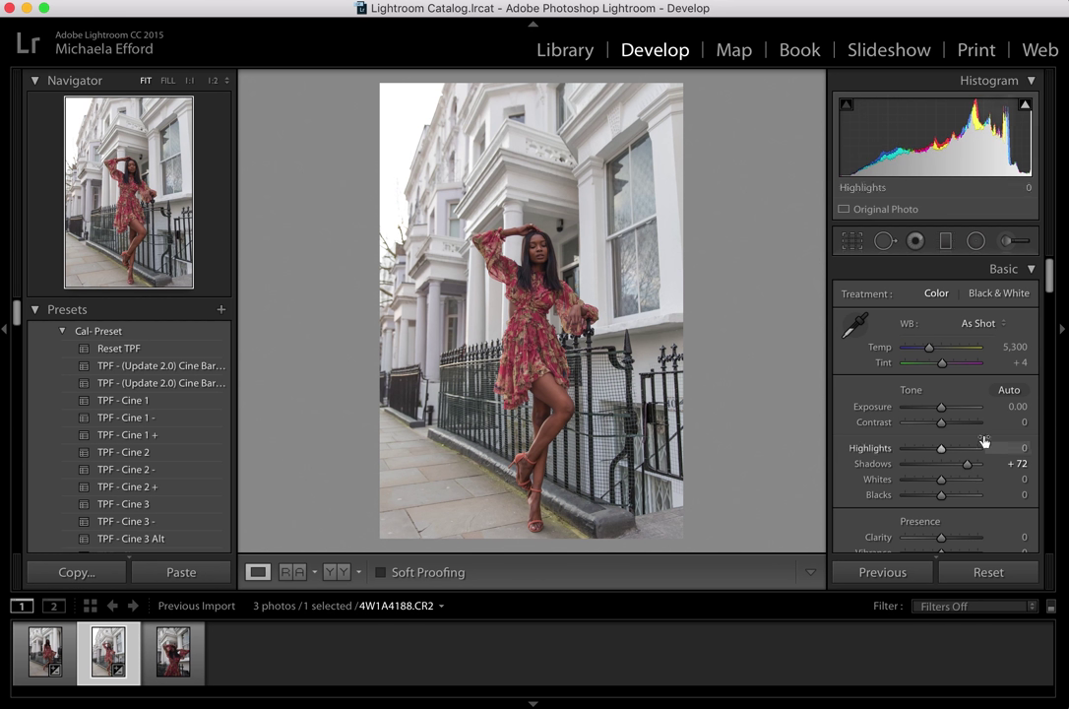
pyautogui.moveTo(943, 450); pyautogui.dragTo(920, 455)
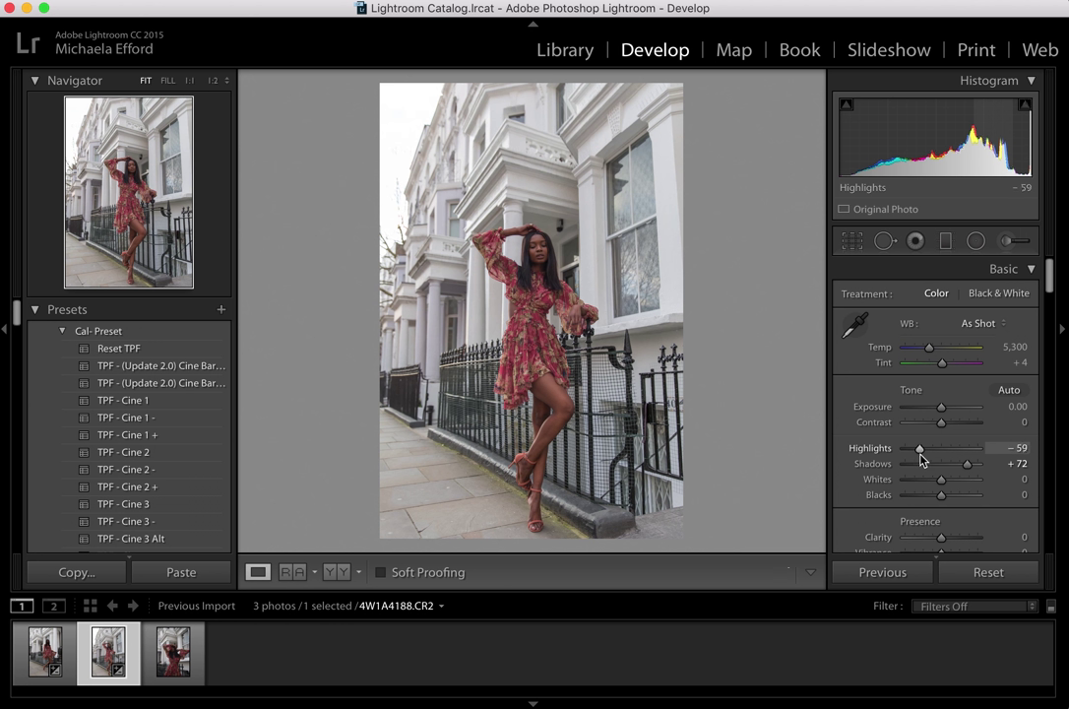
pyautogui.moveTo(967, 468); pyautogui.dragTo(972, 471)
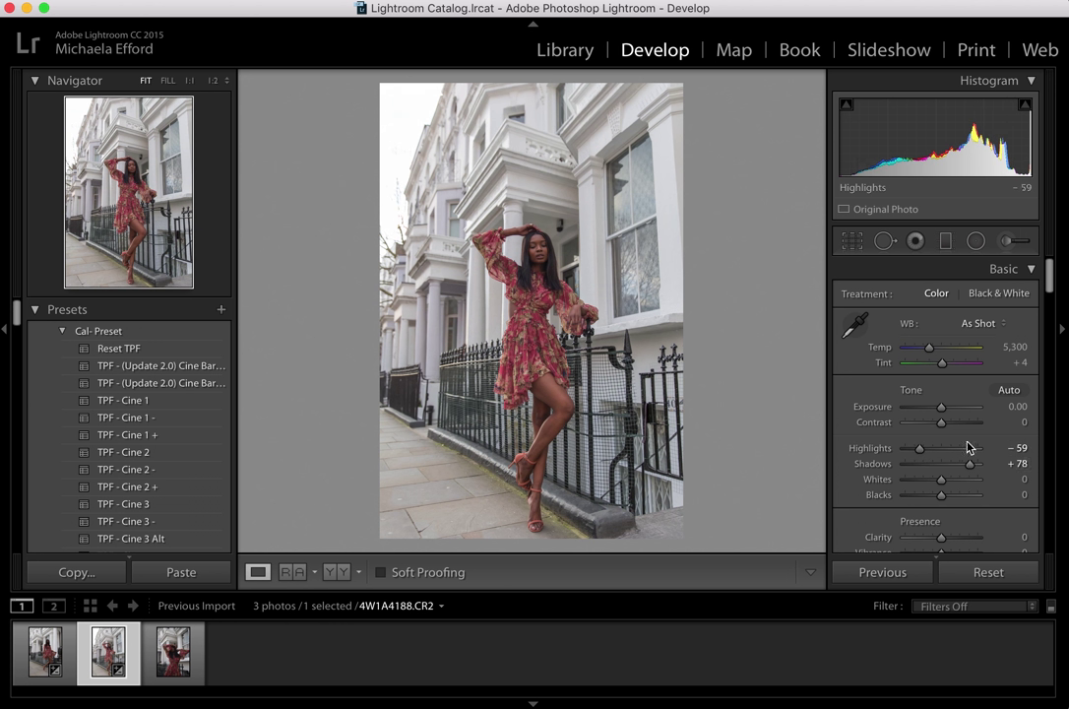
pyautogui.moveTo(942, 486); pyautogui.dragTo(955, 486)
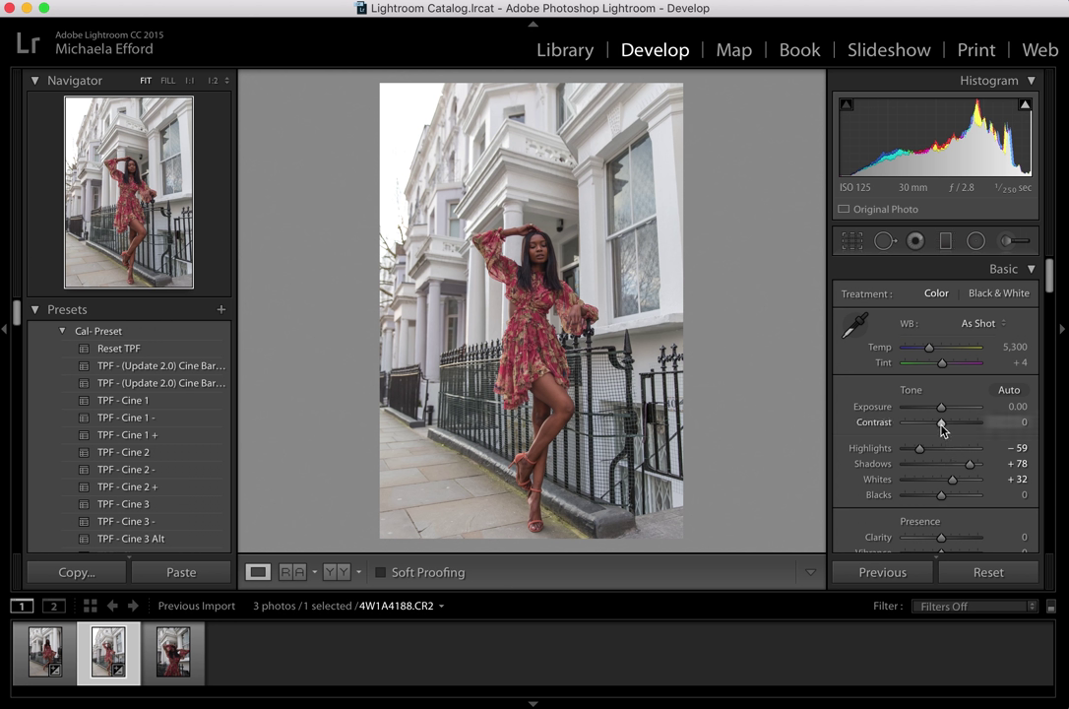
pyautogui.moveTo(942, 423); pyautogui.dragTo(945, 430)
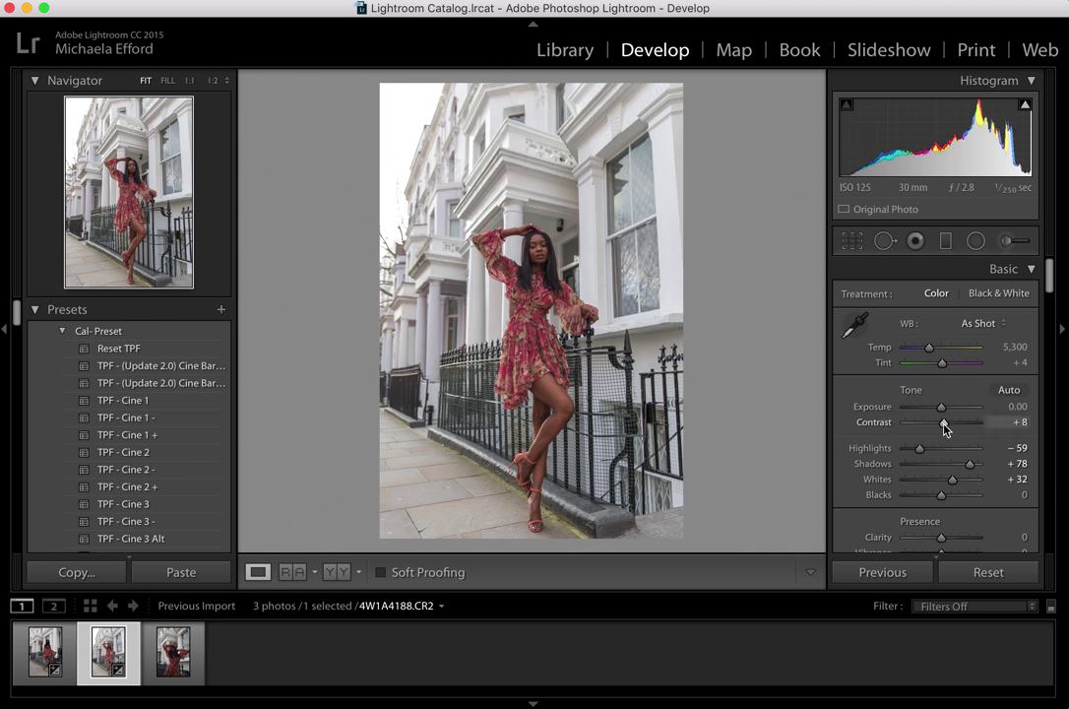
pyautogui.moveTo(944, 429); pyautogui.dragTo(946, 429)
pyautogui.moveTo(941, 498); pyautogui.dragTo(939, 498)
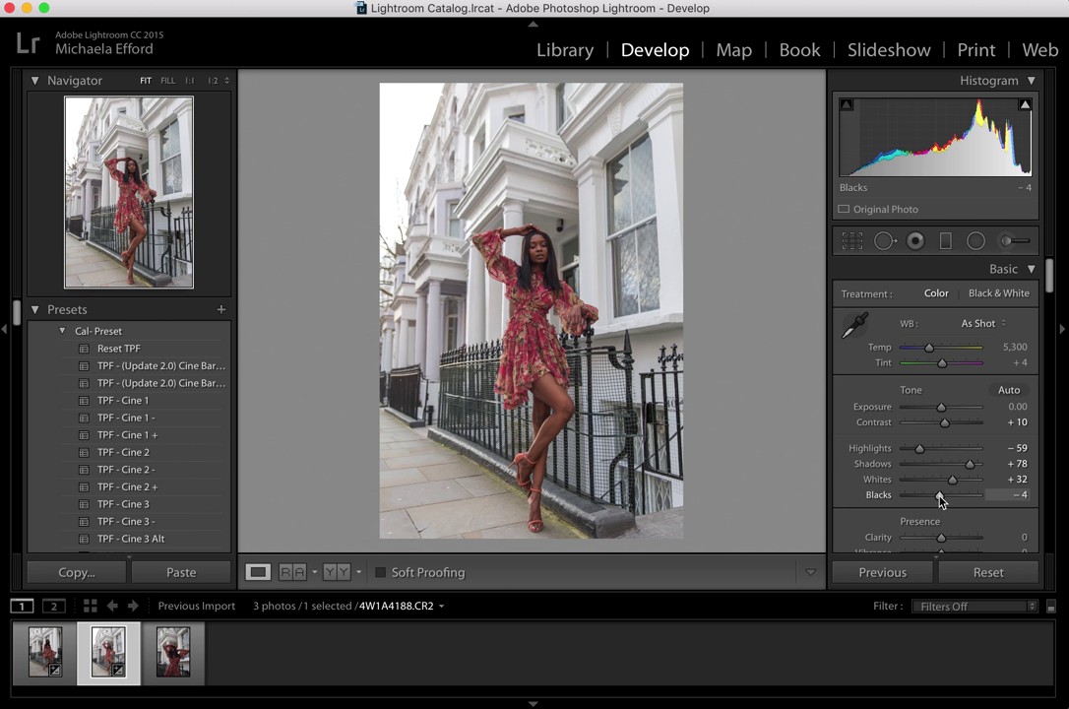
# Step: Set the photo's presence values to Clarity +6, Vibrance +10 and Saturation −5
pyautogui.scroll(-3, 940, 500)
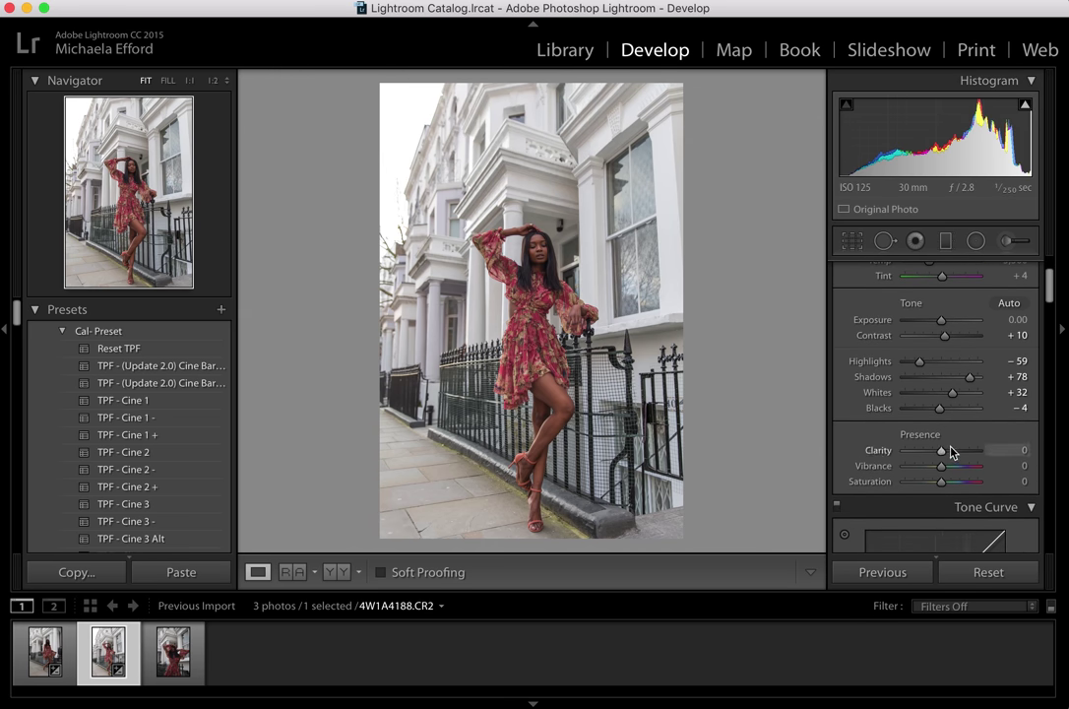
pyautogui.moveTo(941, 454); pyautogui.dragTo(943, 456)
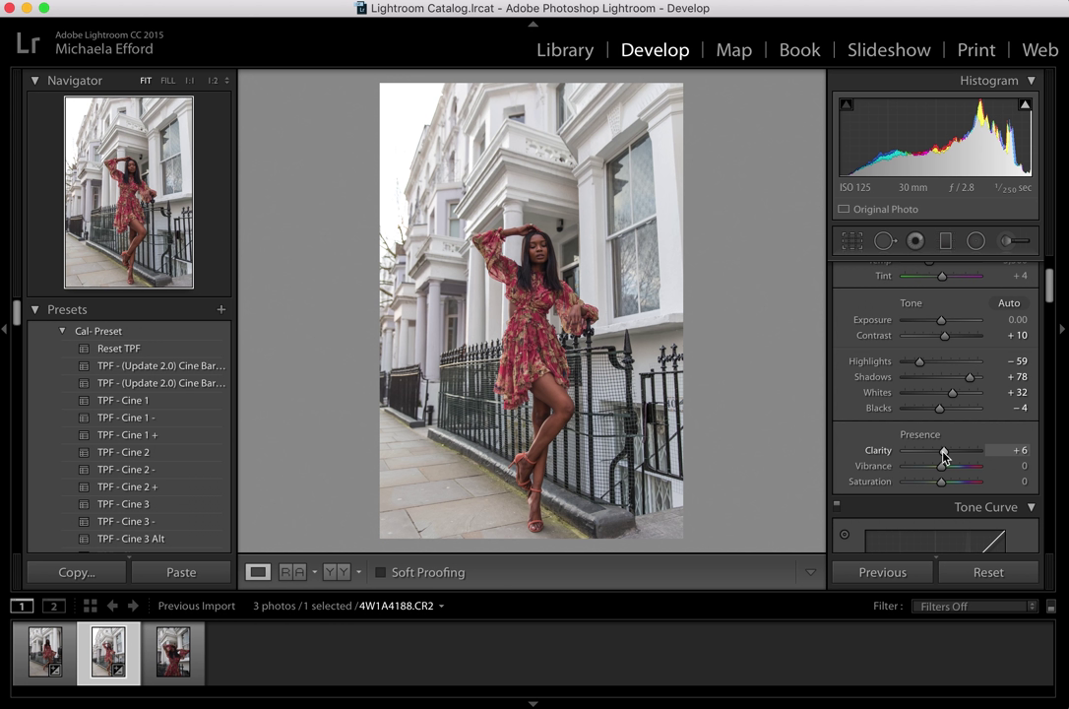
pyautogui.moveTo(943, 455); pyautogui.dragTo(1042, 467)
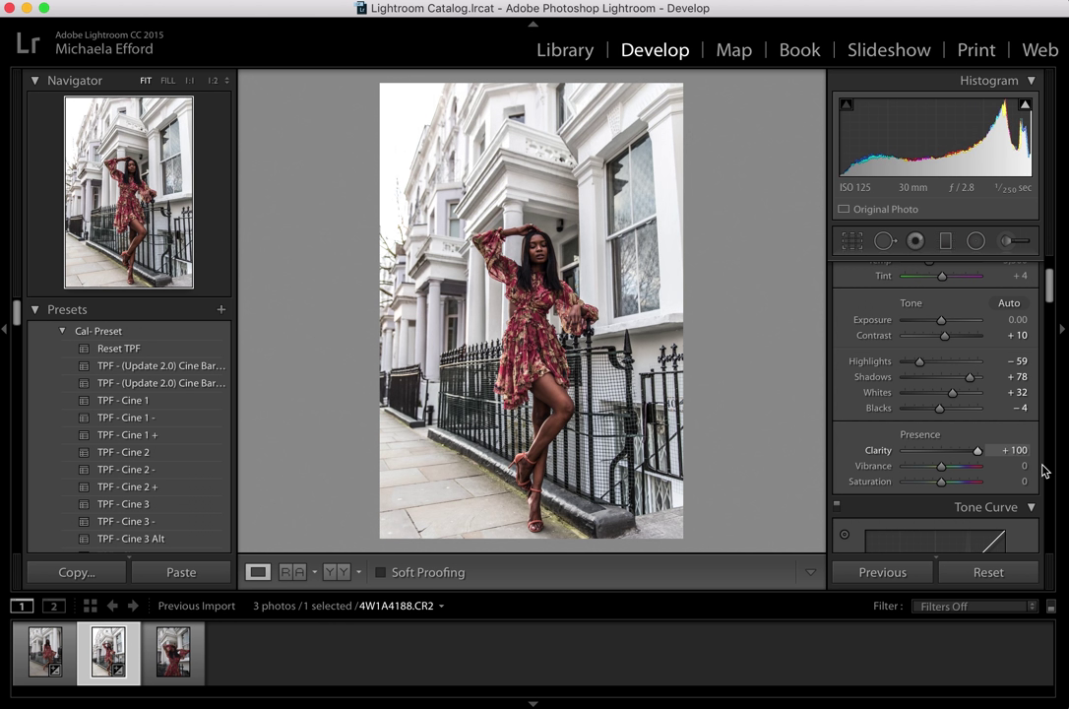
pyautogui.moveTo(1045, 471); pyautogui.dragTo(942, 456)
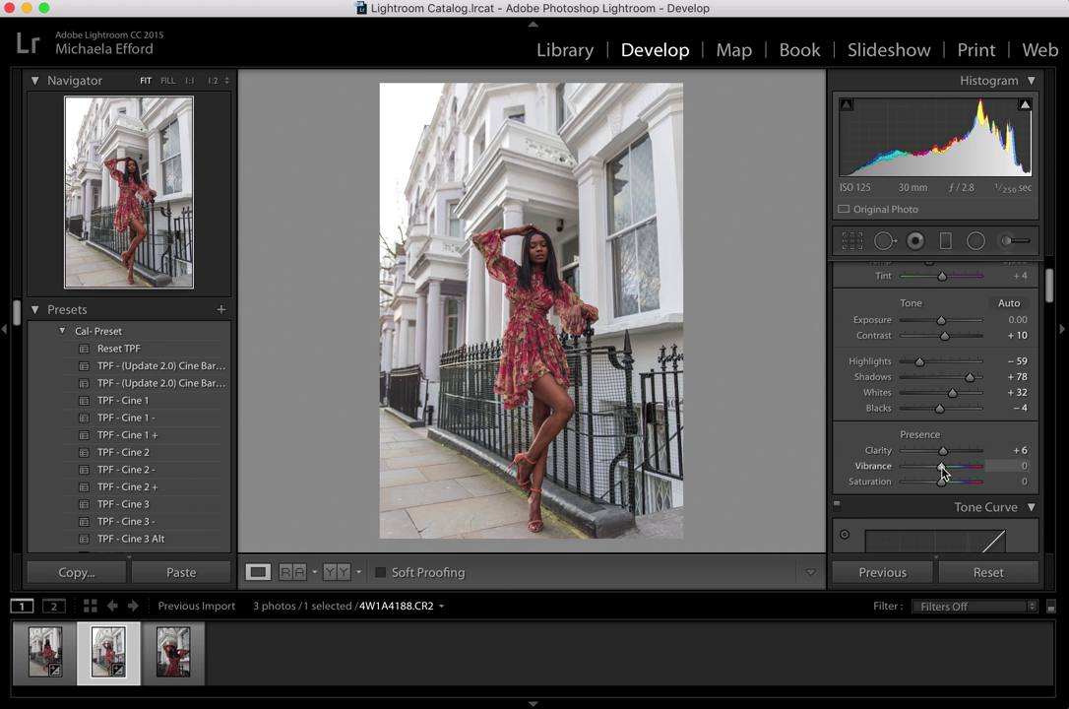
pyautogui.moveTo(944, 472); pyautogui.dragTo(946, 472)
pyautogui.moveTo(942, 483); pyautogui.dragTo(938, 483)
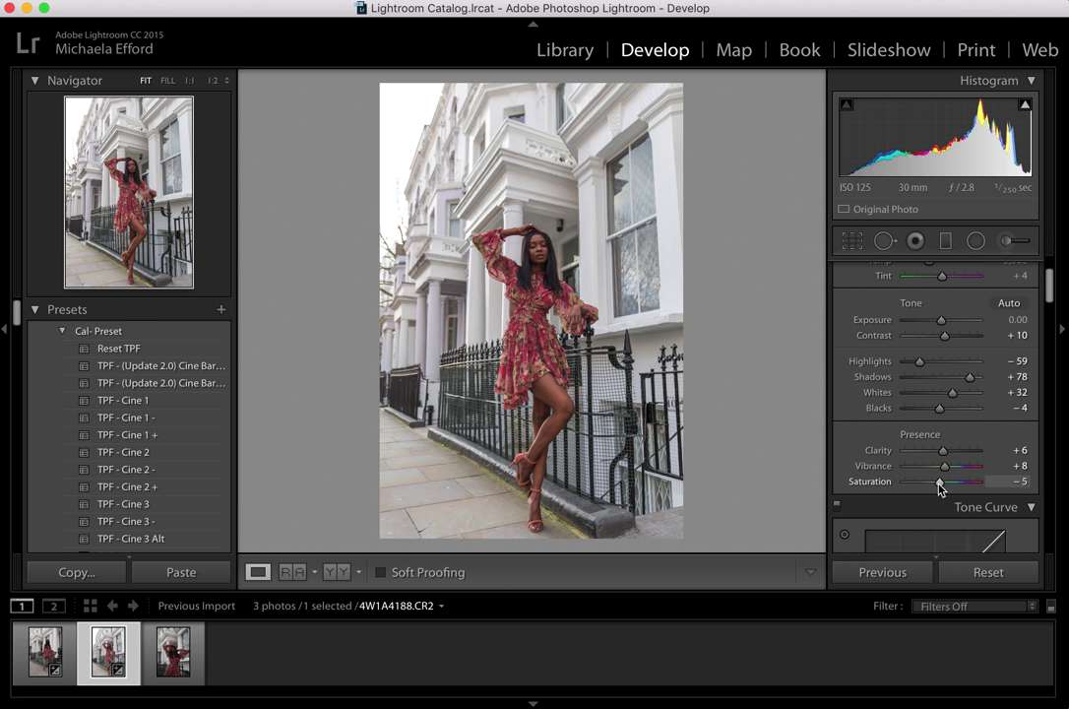
pyautogui.moveTo(943, 466); pyautogui.dragTo(945, 467)
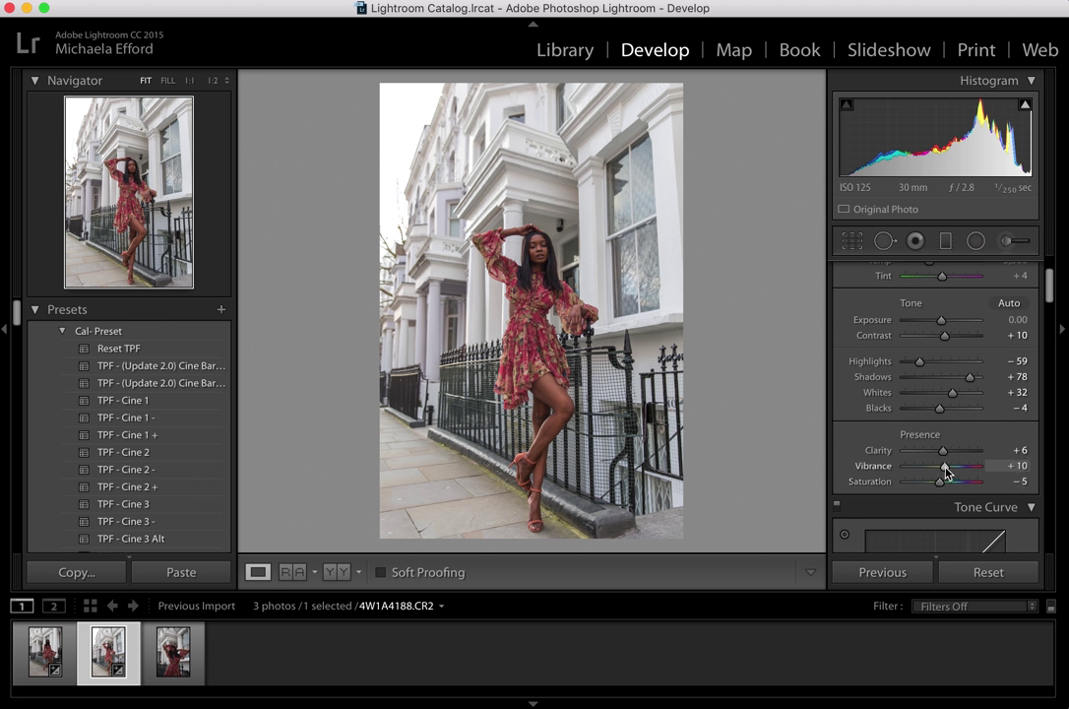
# Step: Shape the tone curve regions with Highlights +11, Darks +8 and Shadows −2
pyautogui.scroll(-10, 945, 471)
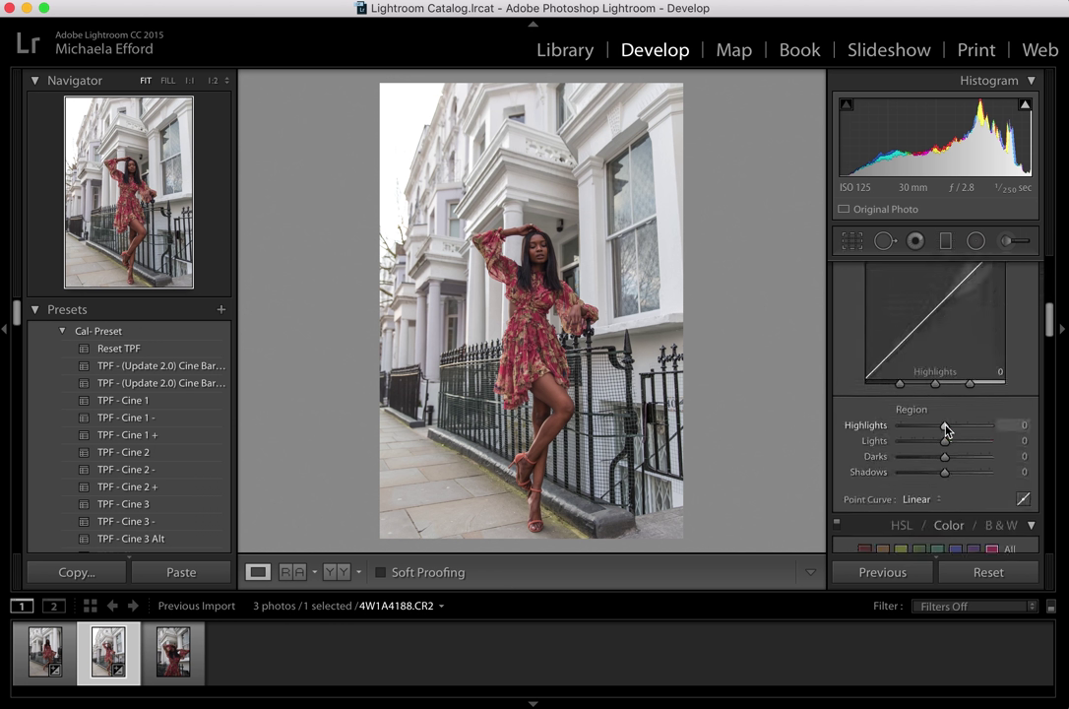
pyautogui.moveTo(944, 426)
pyautogui.mouseDown()
pyautogui.moveTo(955, 429)
pyautogui.moveTo(928, 431)
pyautogui.moveTo(950, 429)
pyautogui.mouseUp()
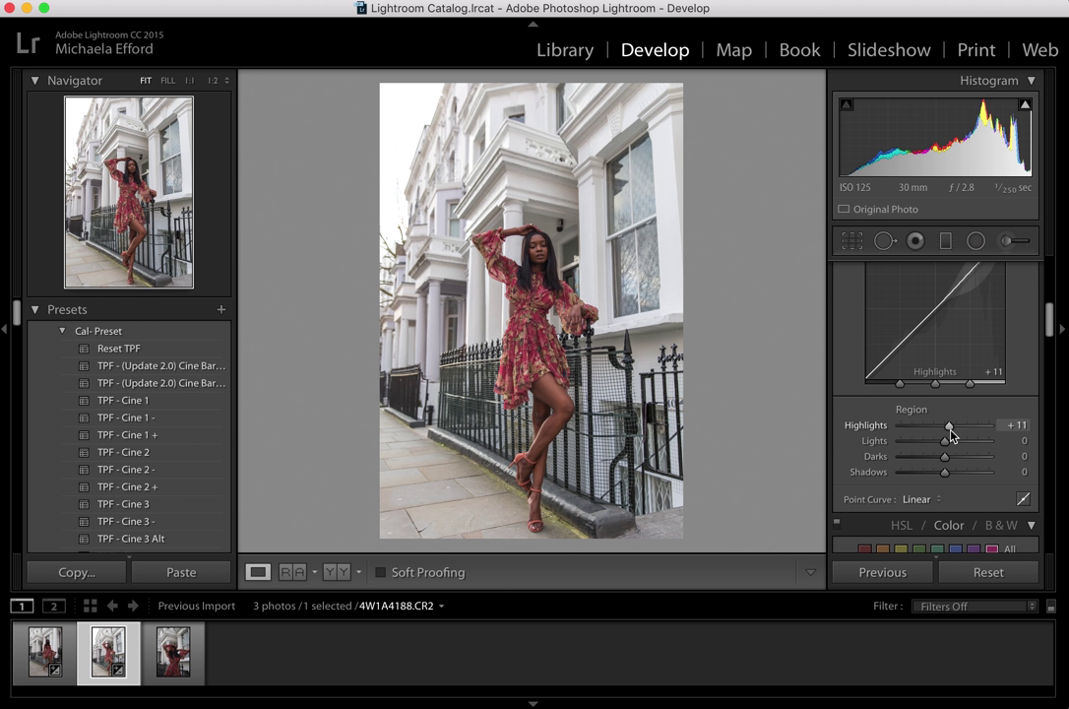
pyautogui.moveTo(944, 462); pyautogui.dragTo(948, 465)
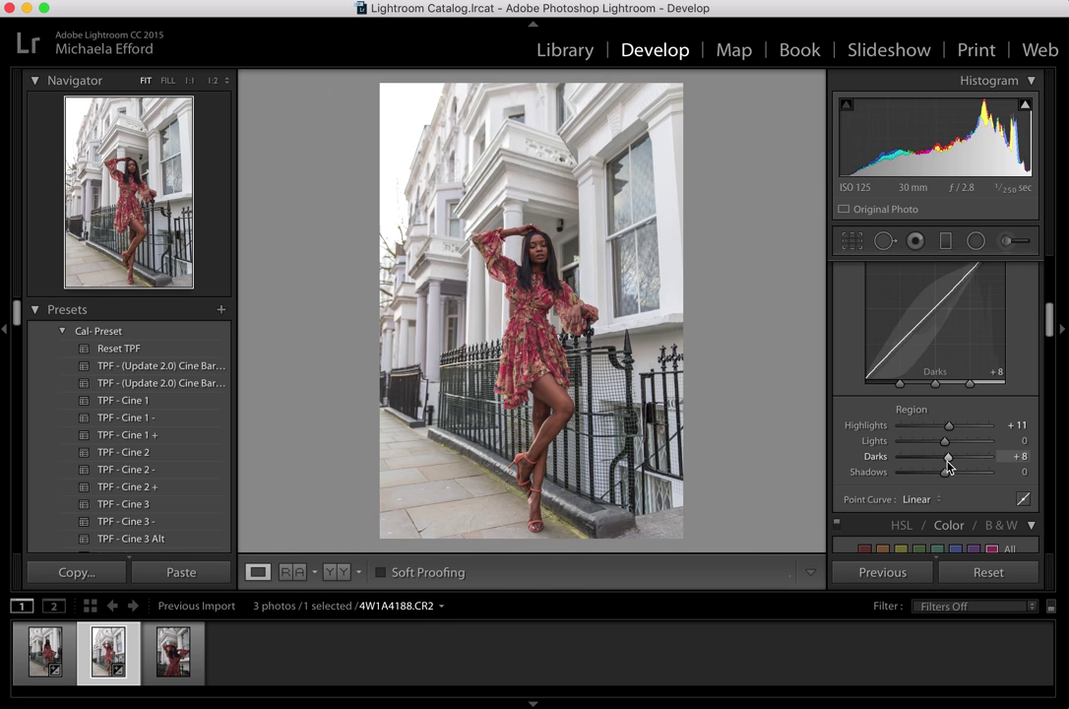
pyautogui.moveTo(943, 474); pyautogui.dragTo(944, 473)
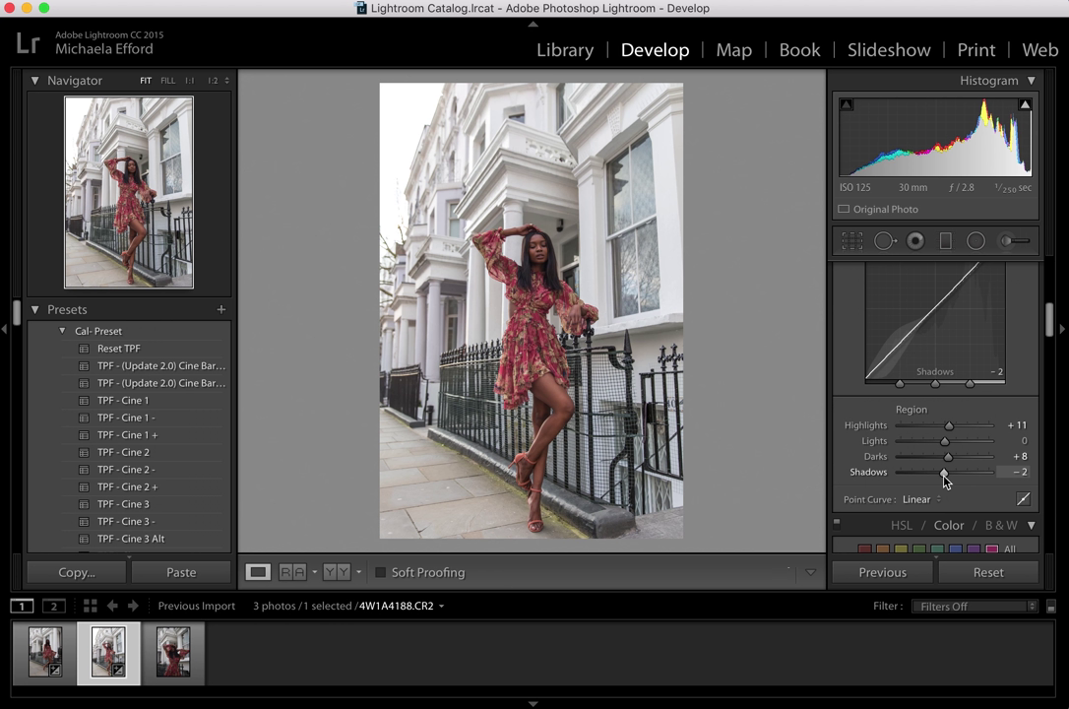
# Step: Adjust the red colour range to Hue −10, Saturation +25 and Luminance +5
pyautogui.scroll(-5, 943, 476)
pyautogui.click(858, 409)
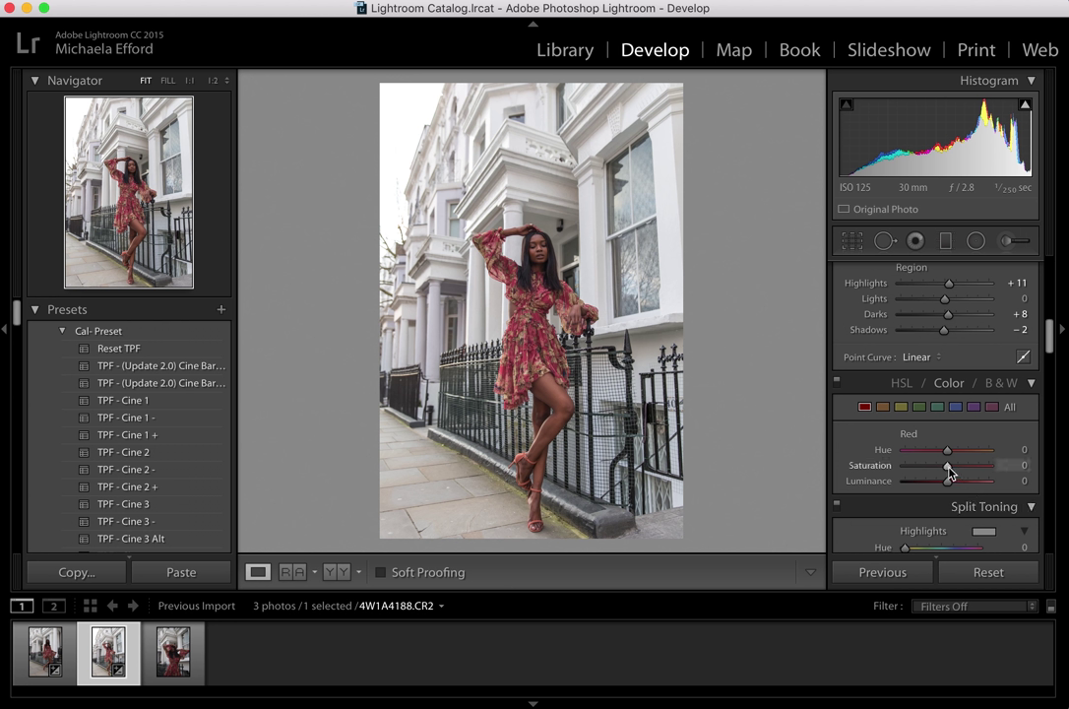
pyautogui.moveTo(948, 466); pyautogui.dragTo(958, 468)
pyautogui.moveTo(947, 482); pyautogui.dragTo(940, 452)
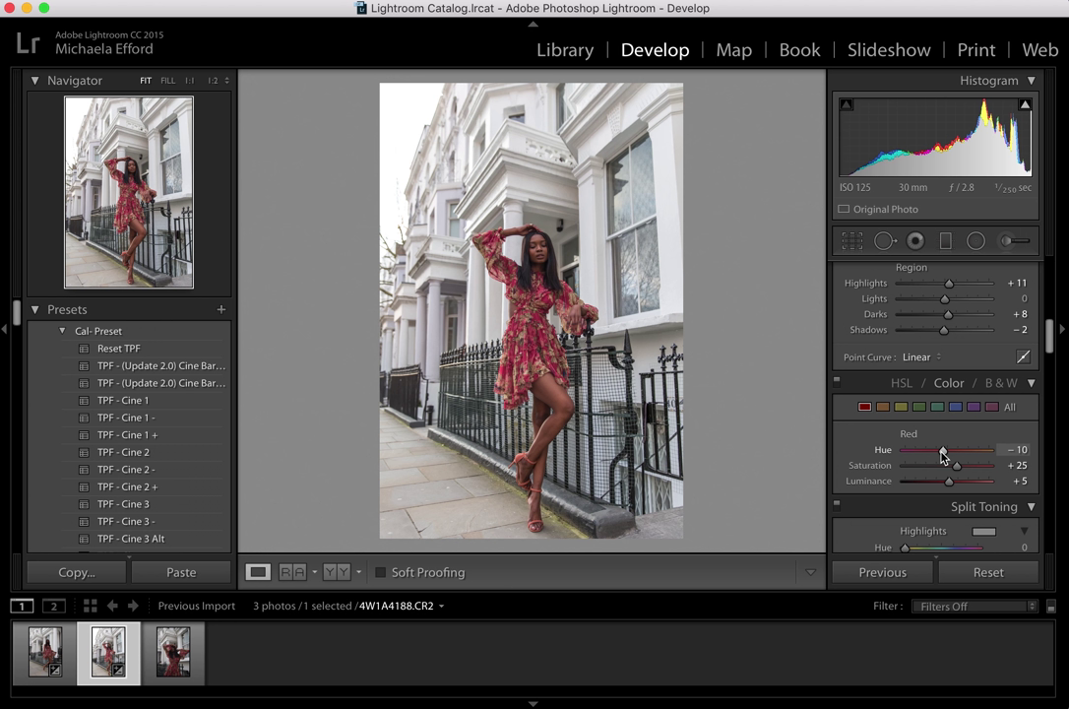
# Step: Adjust the orange colour range to Hue −5, Saturation +8 and Luminance +6
pyautogui.click(882, 407)
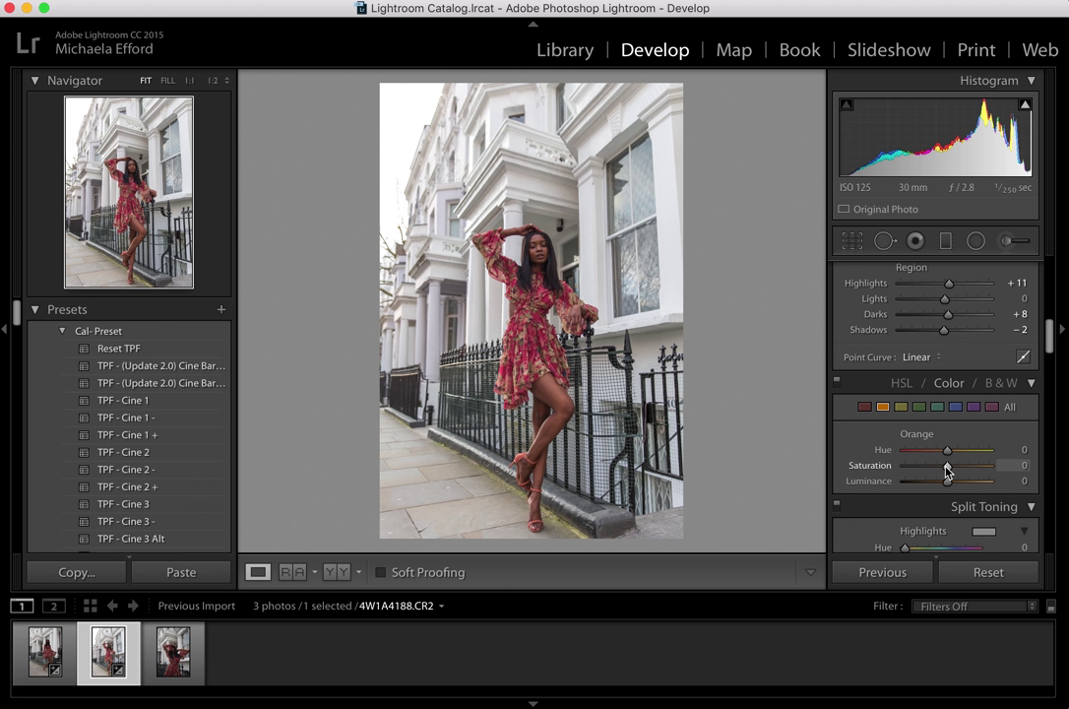
pyautogui.moveTo(945, 470); pyautogui.dragTo(950, 472)
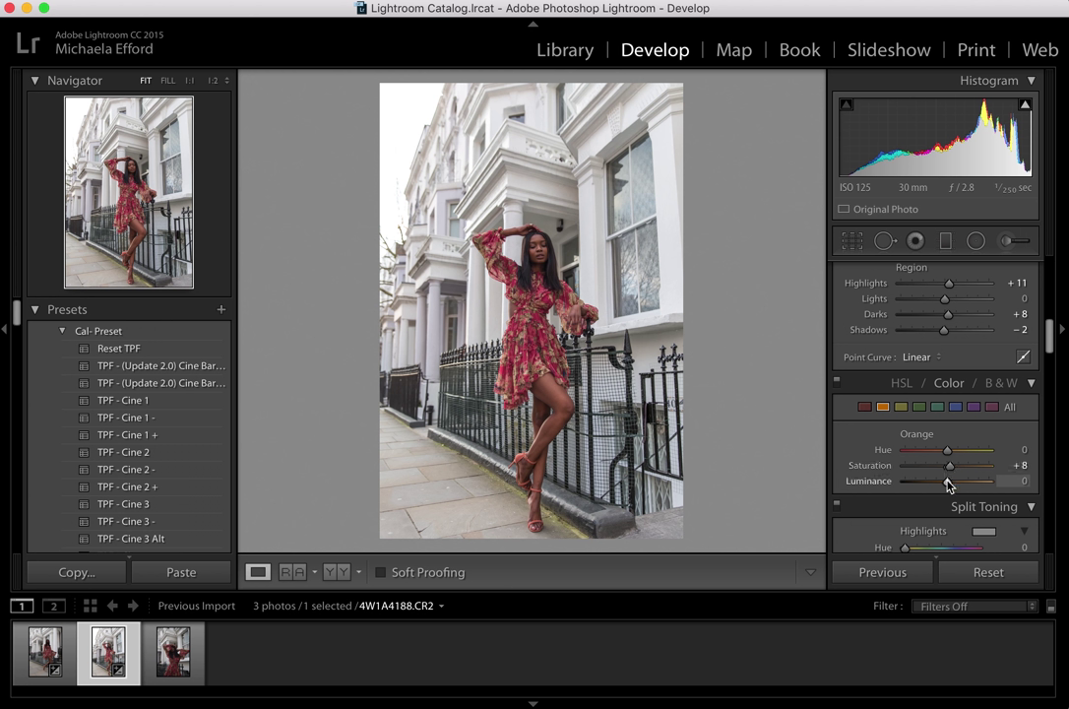
pyautogui.moveTo(948, 483); pyautogui.dragTo(950, 492)
pyautogui.moveTo(947, 453); pyautogui.dragTo(945, 456)
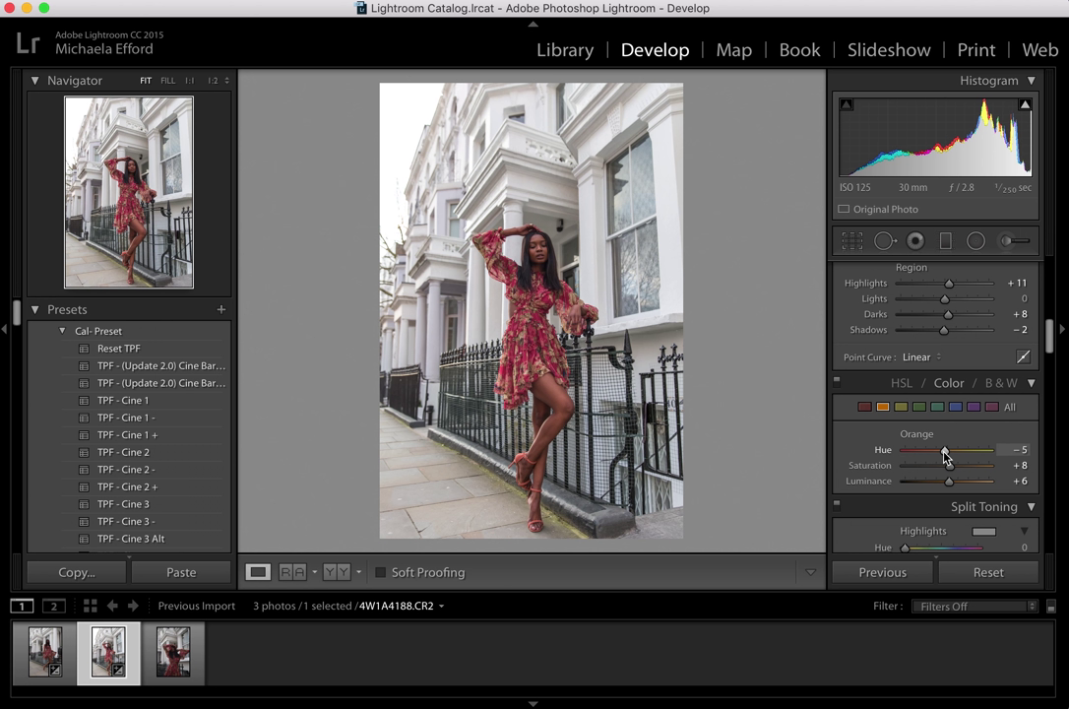
# Step: Mute the yellow colour range by setting its Saturation to −53 and lowering its Luminance
pyautogui.click(901, 407)
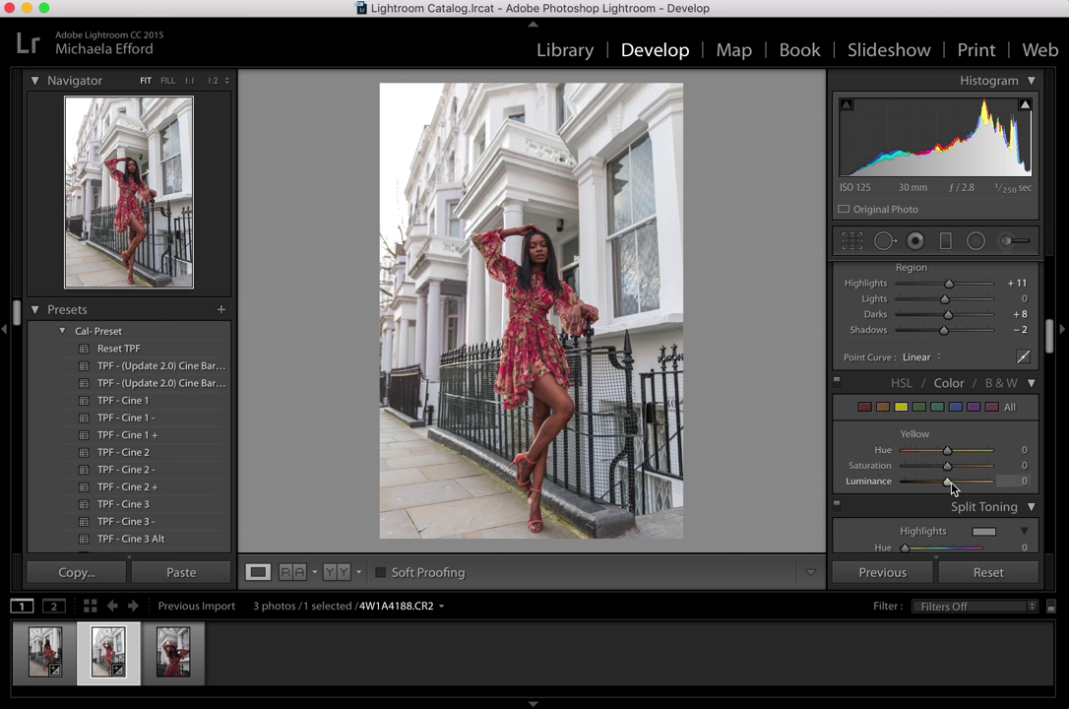
pyautogui.moveTo(945, 471); pyautogui.dragTo(863, 484)
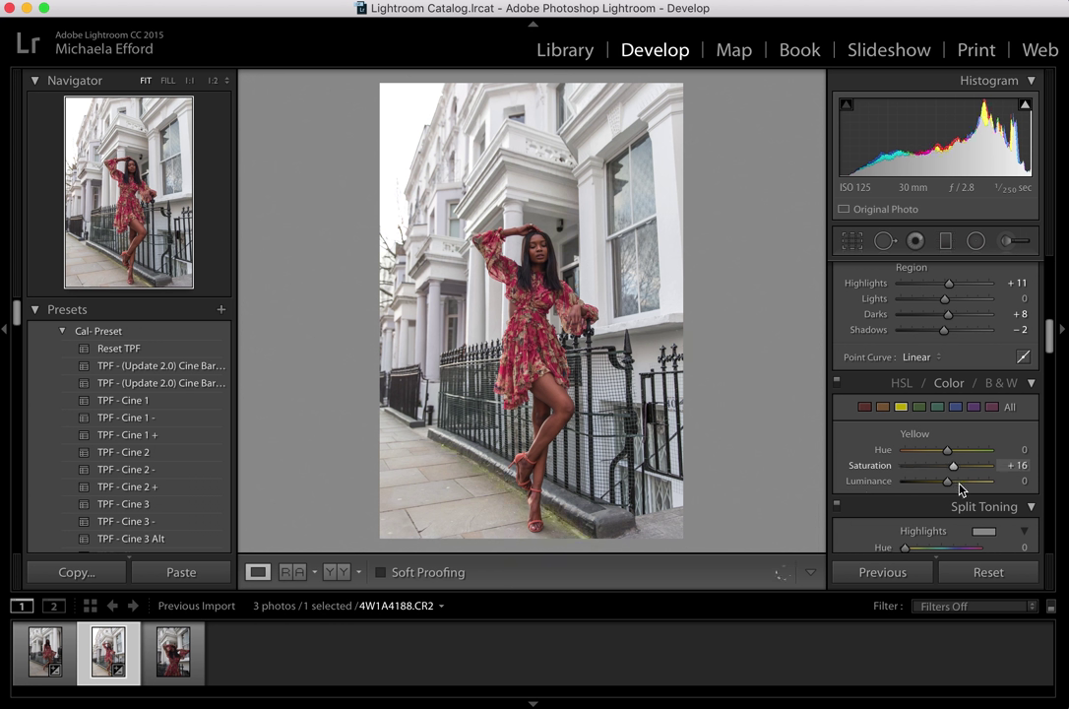
pyautogui.moveTo(906, 466); pyautogui.dragTo(994, 467)
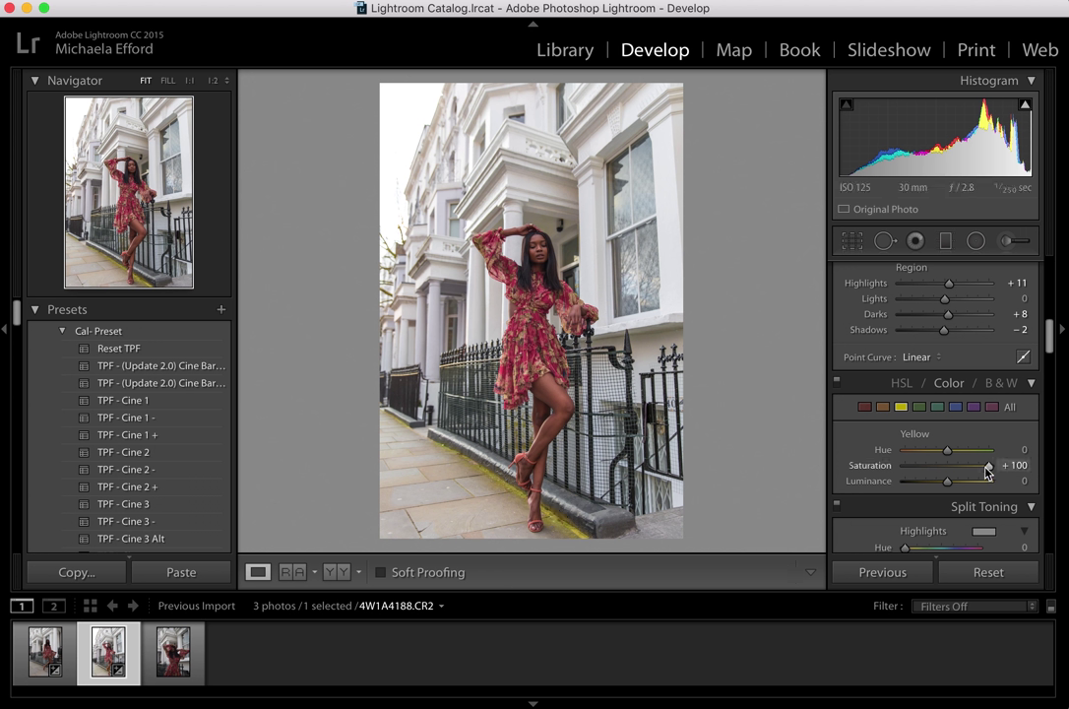
pyautogui.moveTo(987, 473); pyautogui.dragTo(922, 476)
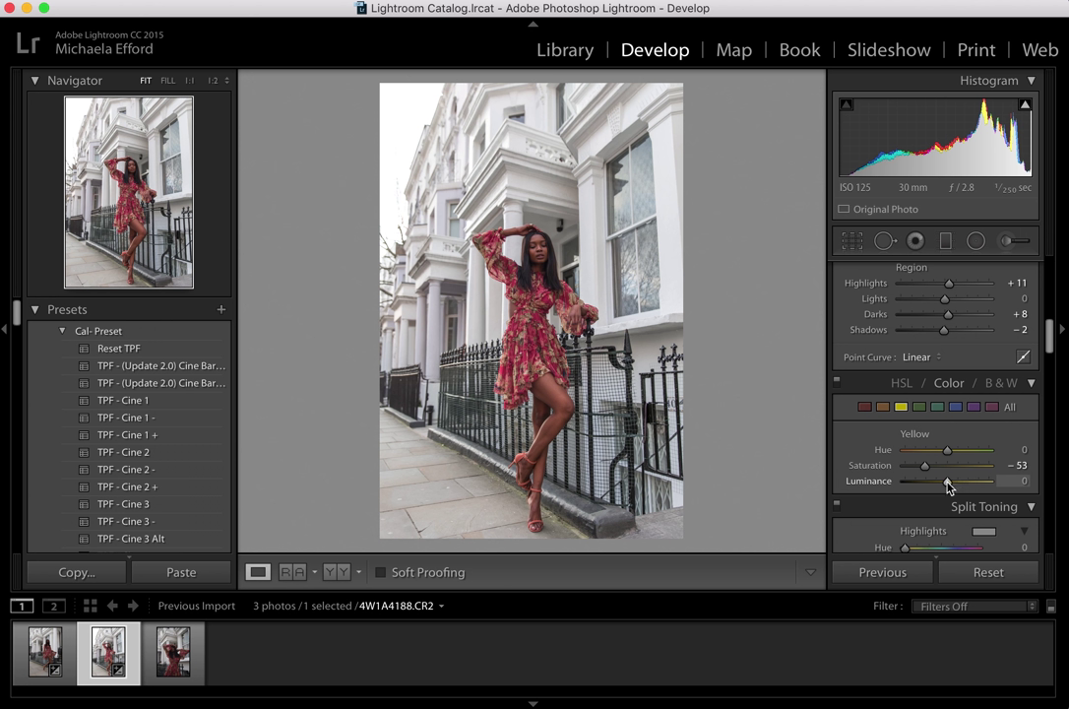
pyautogui.moveTo(947, 484)
pyautogui.mouseDown()
pyautogui.moveTo(923, 486)
pyautogui.moveTo(938, 489)
pyautogui.moveTo(917, 470)
pyautogui.moveTo(931, 485)
pyautogui.mouseUp()
# Step: Set the green range to Saturation −71 and Luminance −50, and the blue range to Saturation +23 and Luminance +22
pyautogui.click(939, 408)
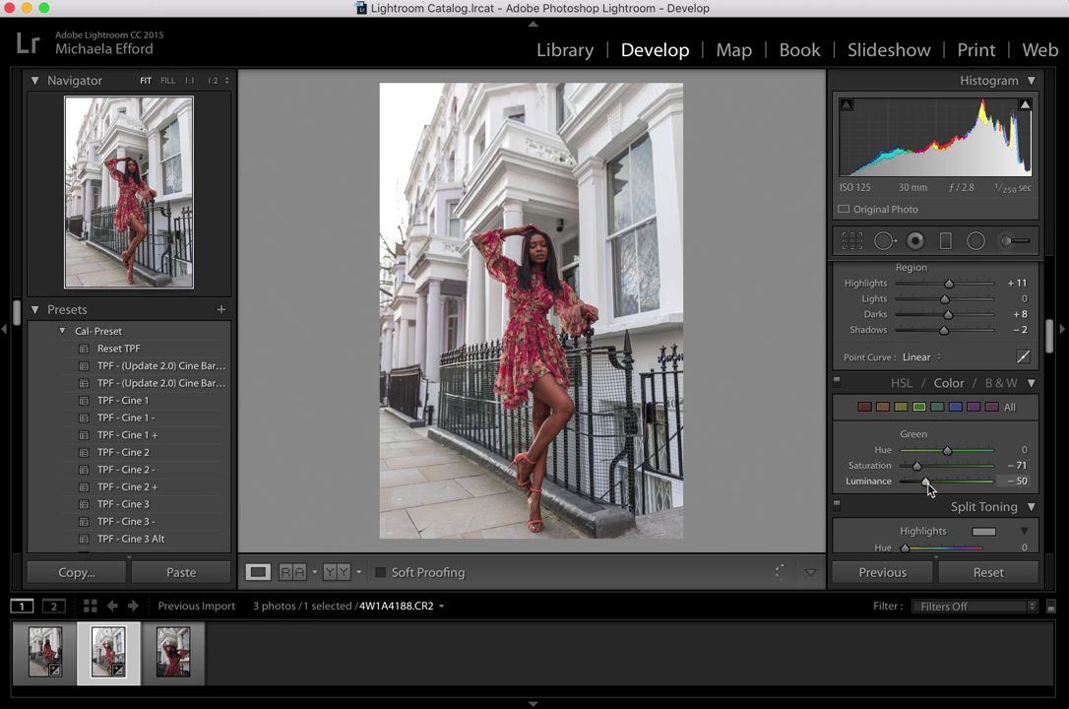
pyautogui.click(954, 406)
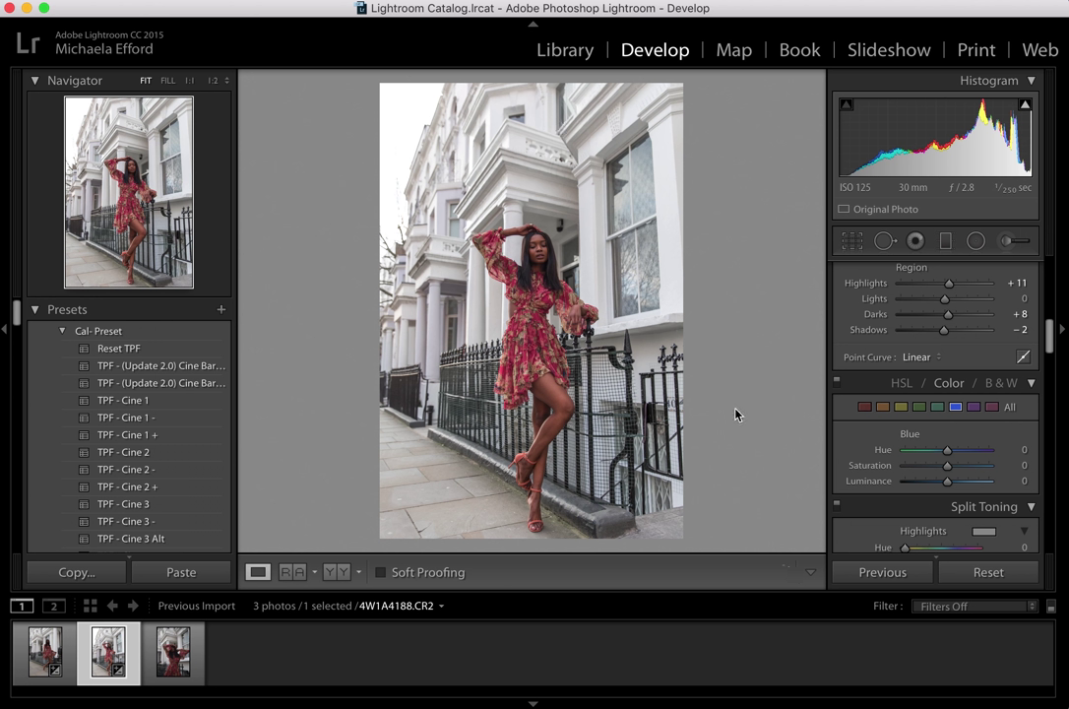
pyautogui.moveTo(946, 472)
pyautogui.mouseDown()
pyautogui.moveTo(964, 471)
pyautogui.moveTo(921, 491)
pyautogui.moveTo(967, 480)
pyautogui.moveTo(955, 481)
pyautogui.mouseUp()
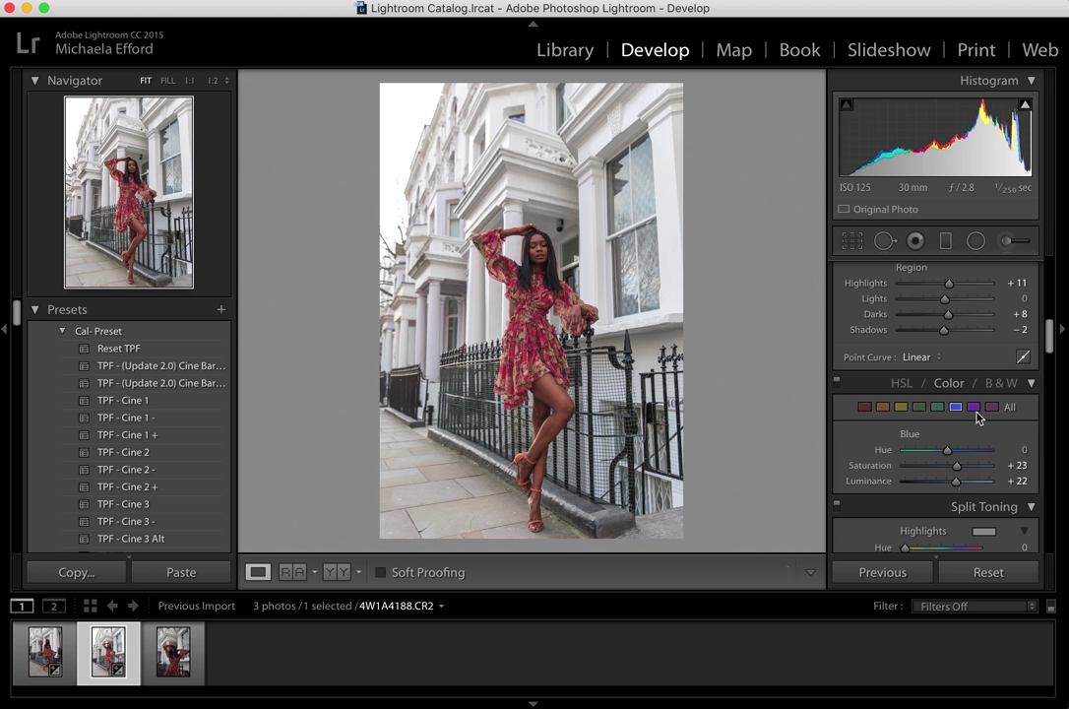
# Step: Set the purple range to Saturation −72 and Luminance +53, and the magenta range to Luminance −5
pyautogui.click(974, 406)
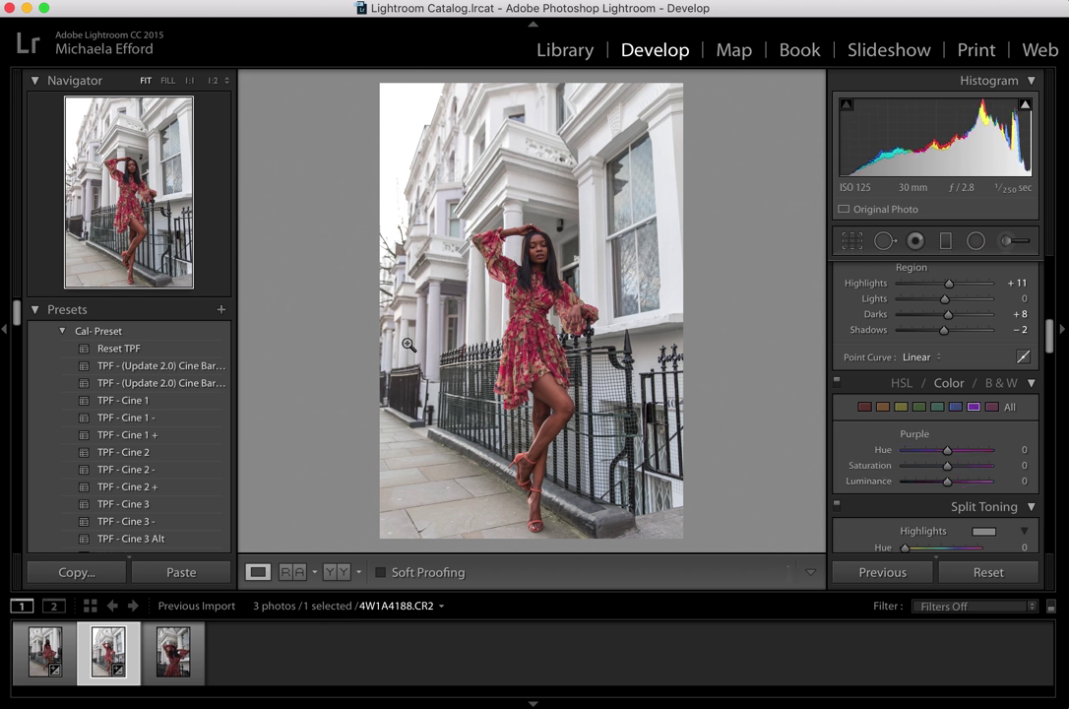
pyautogui.moveTo(951, 487); pyautogui.dragTo(913, 477)
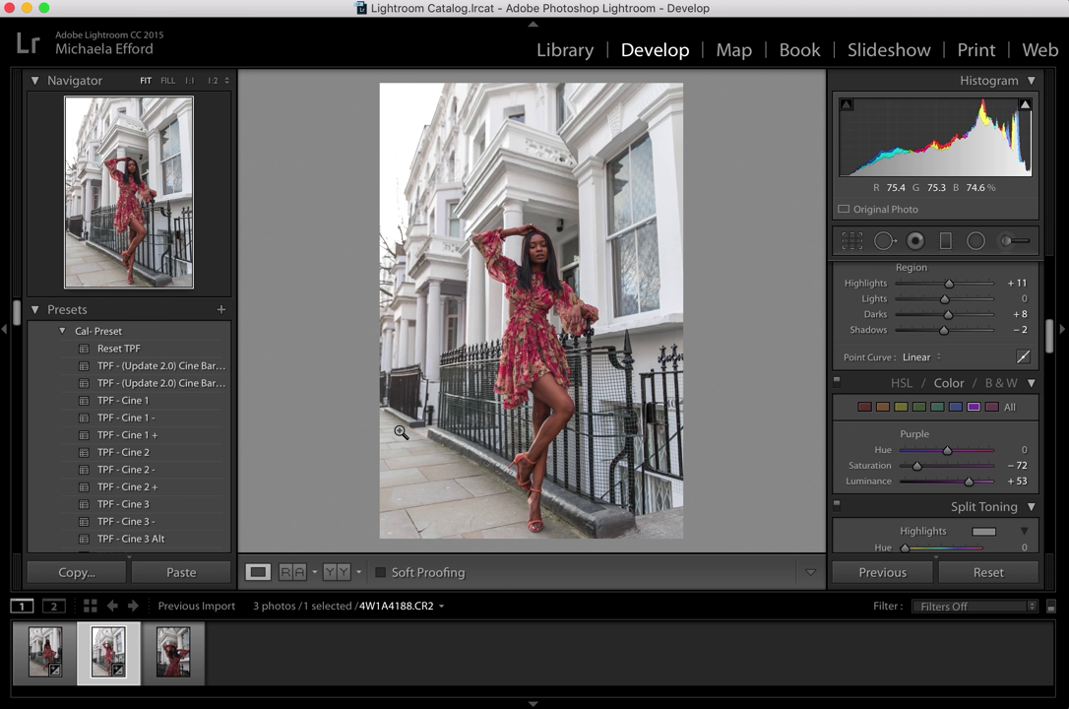
pyautogui.click(993, 407)
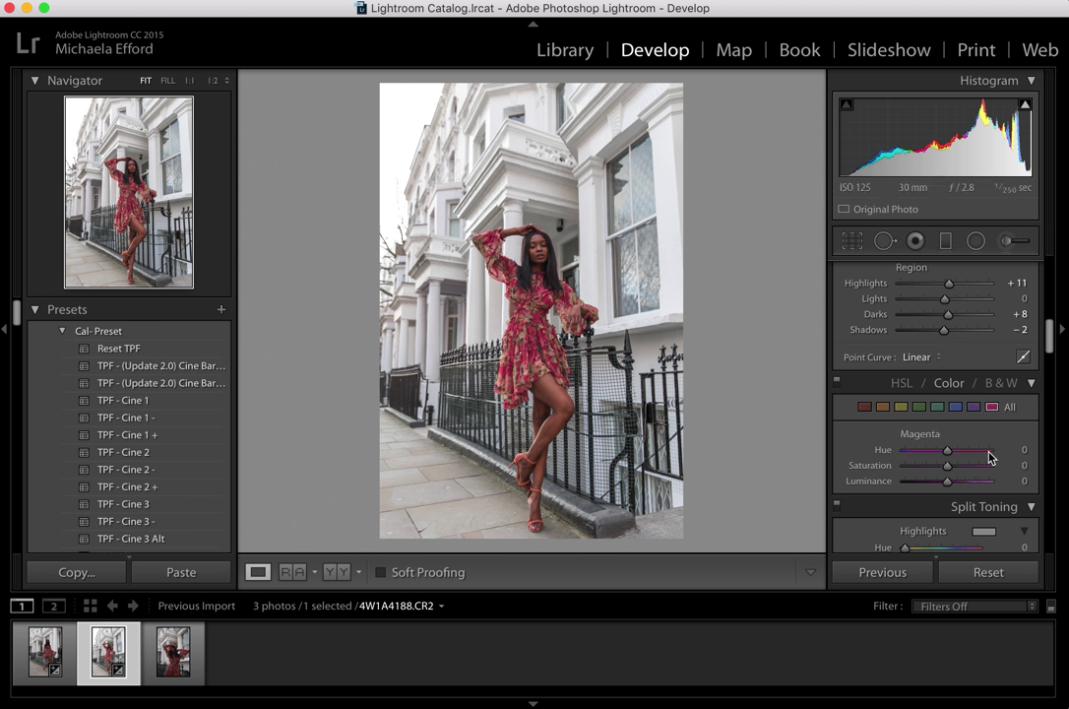
pyautogui.moveTo(951, 488); pyautogui.dragTo(944, 513)
# Step: Set the sharpening Amount to 35 and inspect the dress and railings up close
pyautogui.scroll(-8, 944, 513)
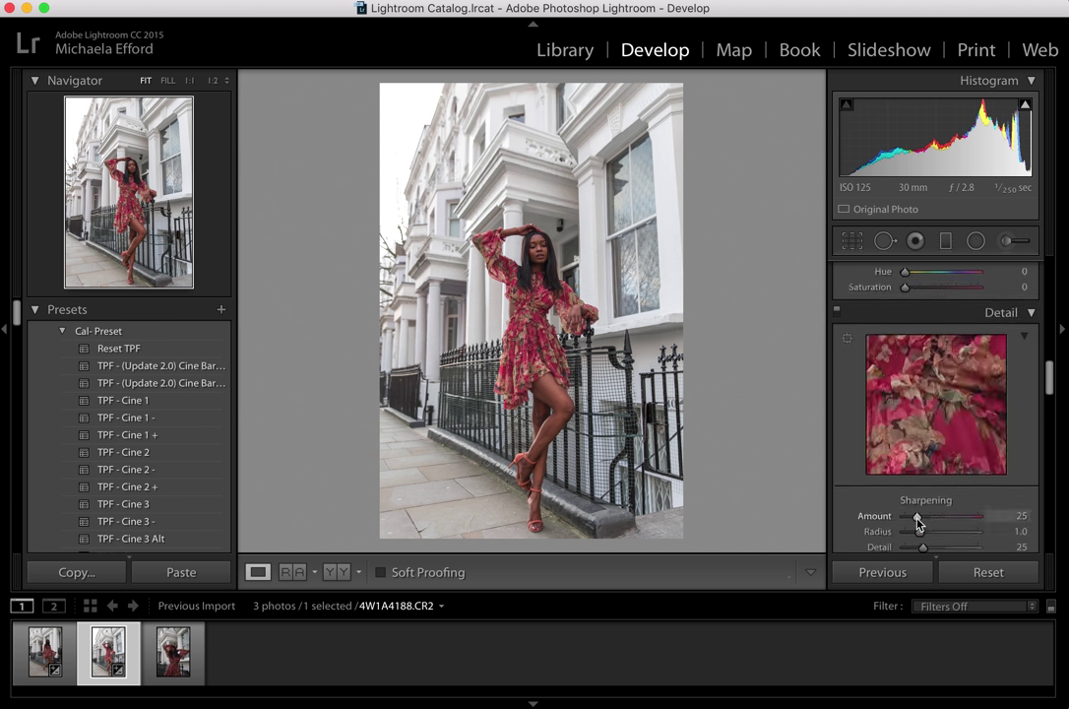
pyautogui.moveTo(917, 523); pyautogui.dragTo(922, 524)
pyautogui.click(527, 286)
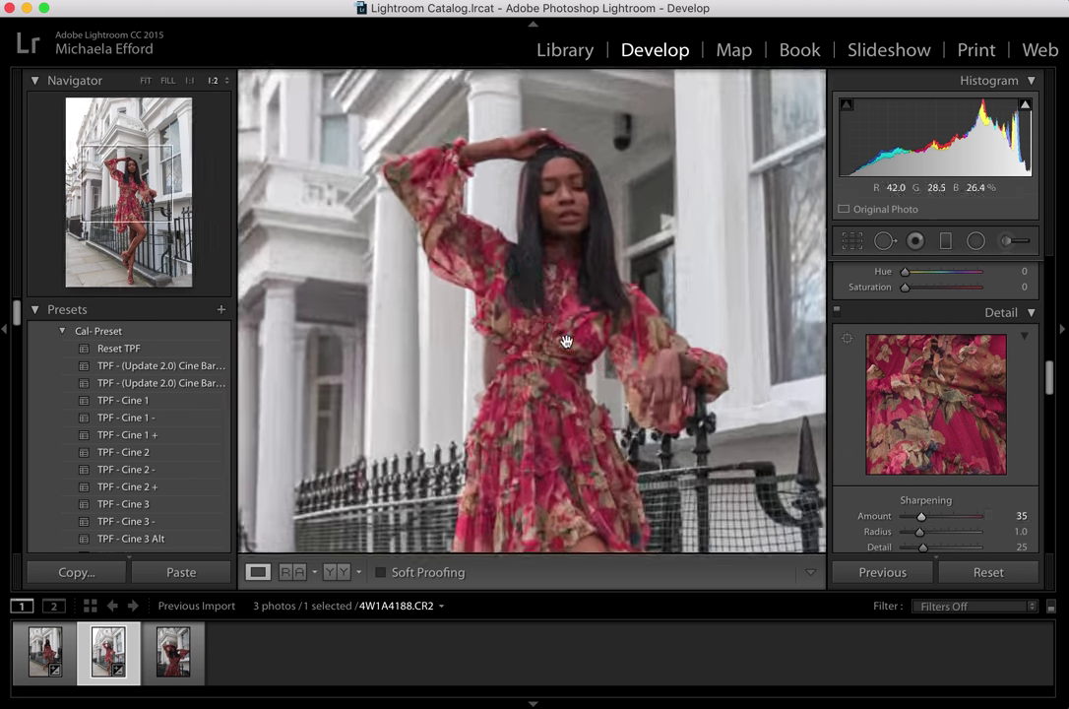
pyautogui.moveTo(575, 413); pyautogui.dragTo(568, 180)
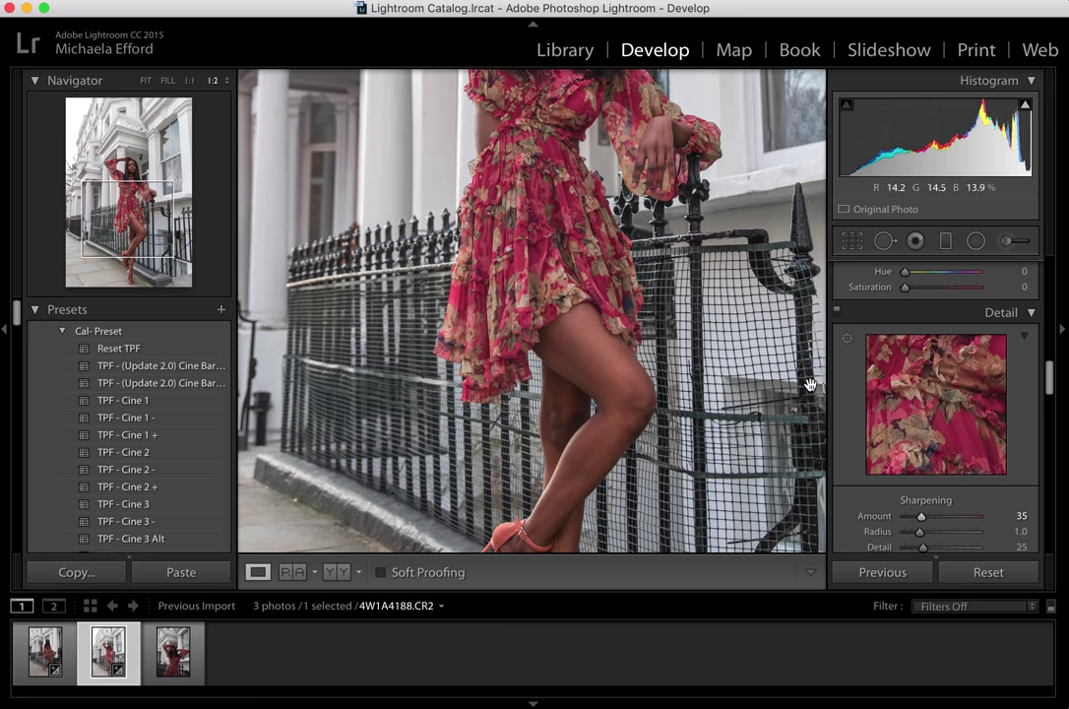
# Step: Set the Luminance noise reduction to 28, checking the effect on the zoomed-in dress and railings
pyautogui.scroll(-5, 962, 477)
pyautogui.moveTo(907, 413); pyautogui.dragTo(924, 419)
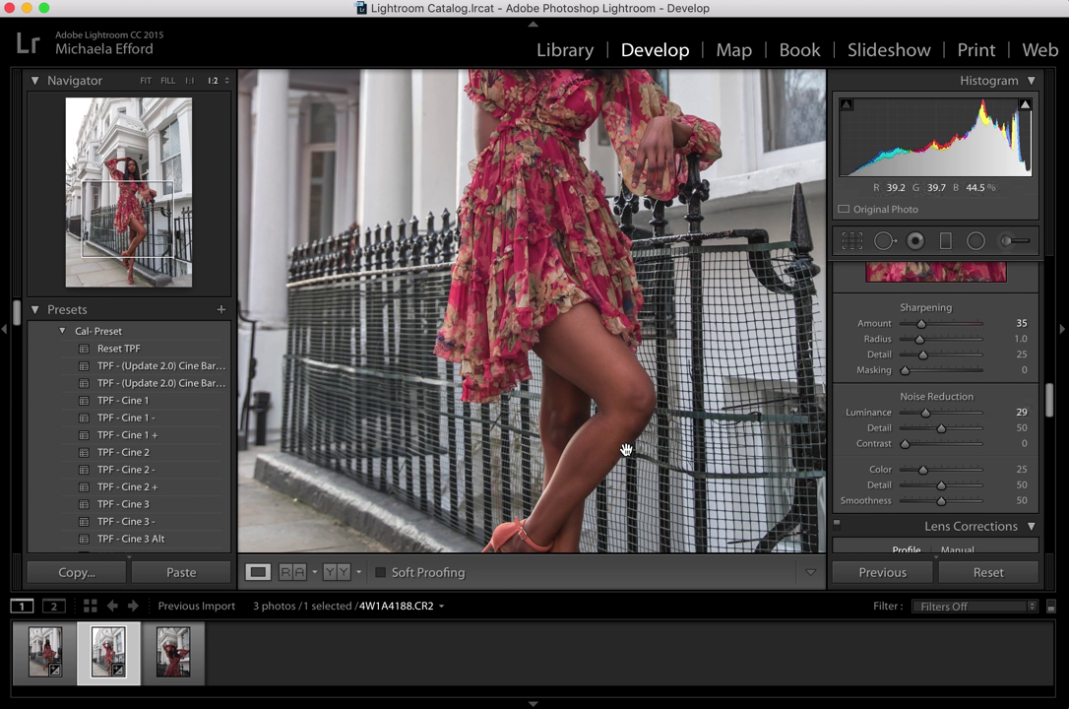
pyautogui.moveTo(697, 268)
pyautogui.mouseDown()
pyautogui.moveTo(689, 452)
pyautogui.moveTo(706, 290)
pyautogui.mouseUp()
pyautogui.doubleClick(868, 412)
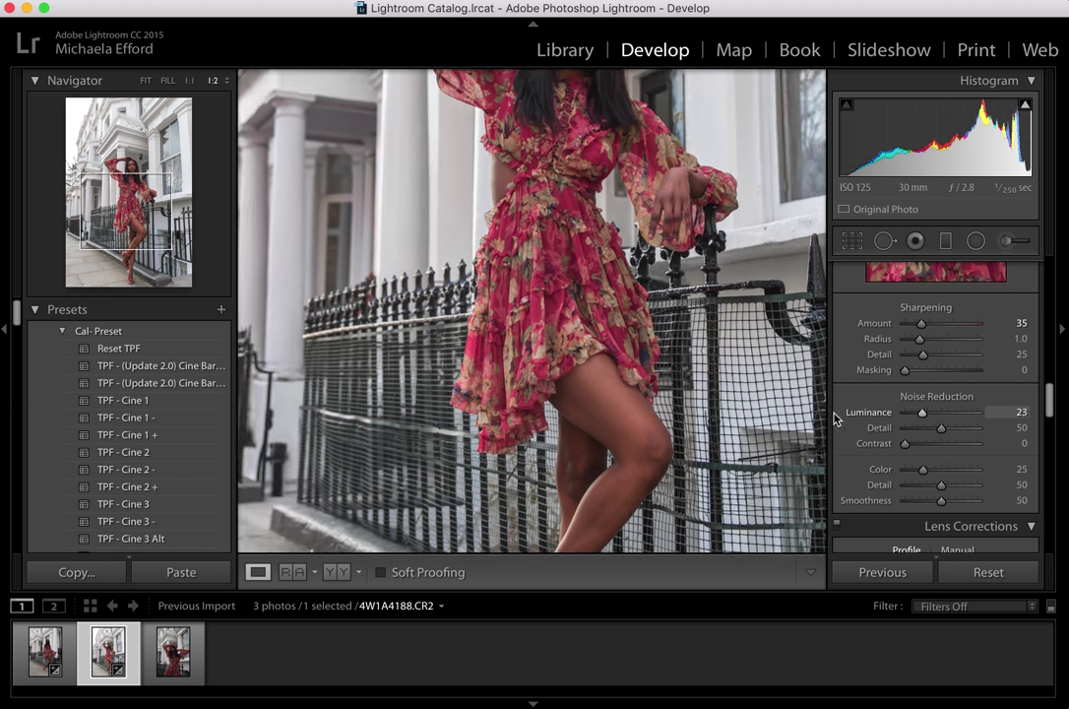
pyautogui.moveTo(910, 415); pyautogui.dragTo(926, 418)
pyautogui.moveTo(731, 405); pyautogui.dragTo(616, 267)
pyautogui.click(616, 267)
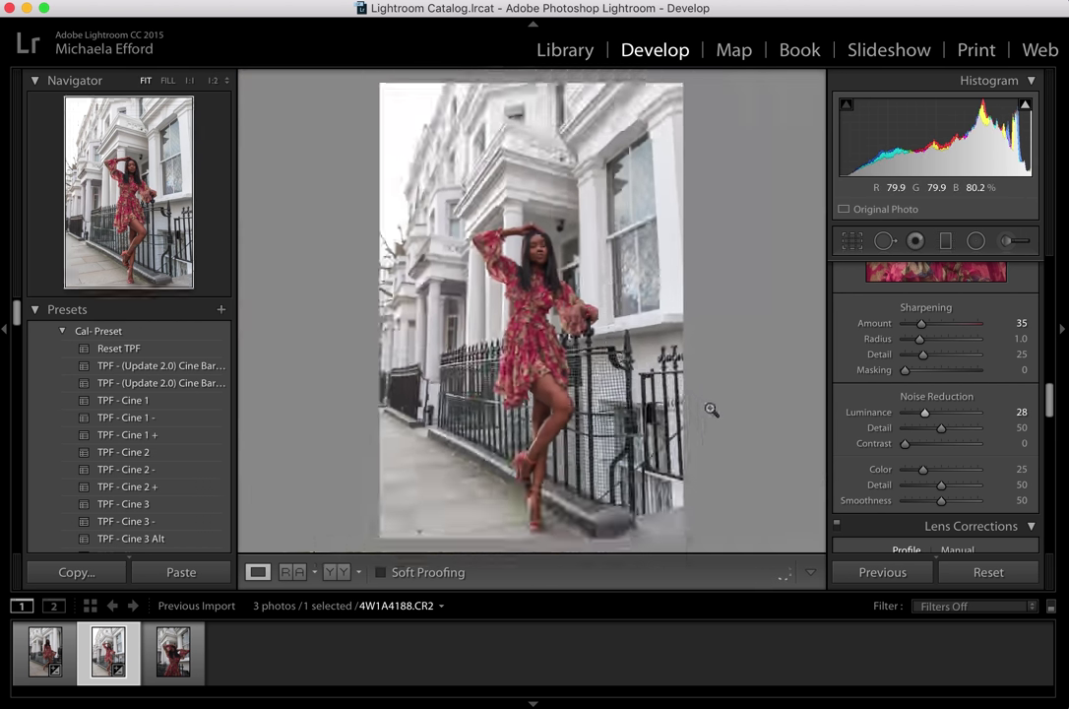
# Step: Compare the edited portrait with its original in a side-by-side before and after view, and return to the single view
pyautogui.scroll(-15, 950, 434)
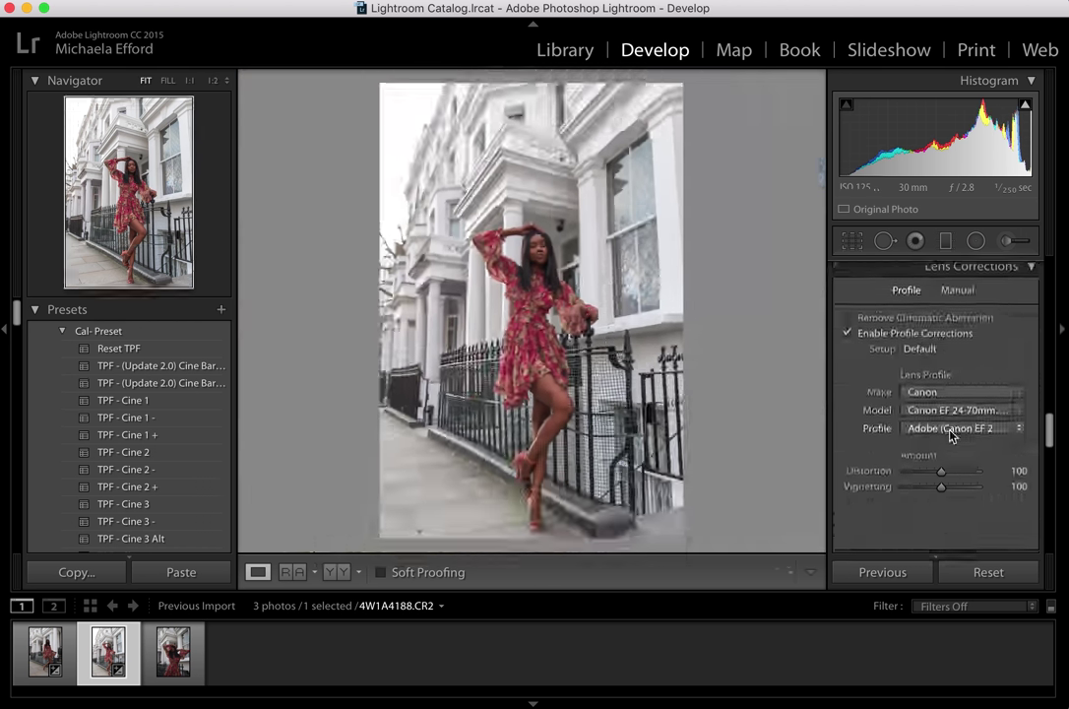
pyautogui.scroll(-10, 949, 434)
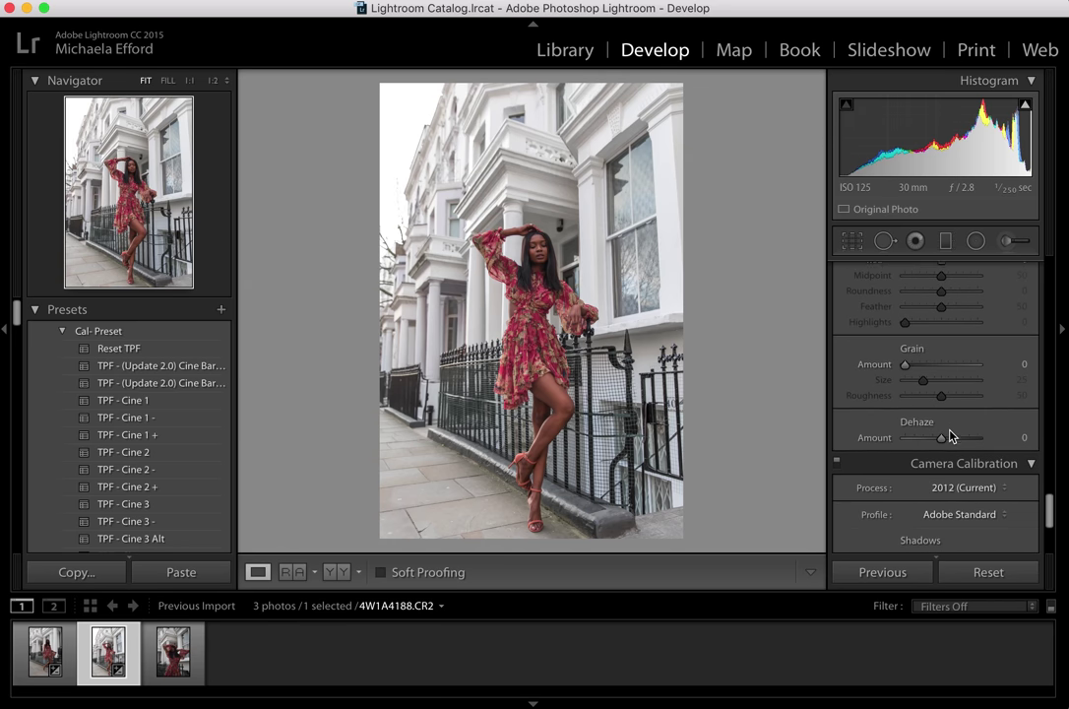
pyautogui.scroll(15, 950, 434)
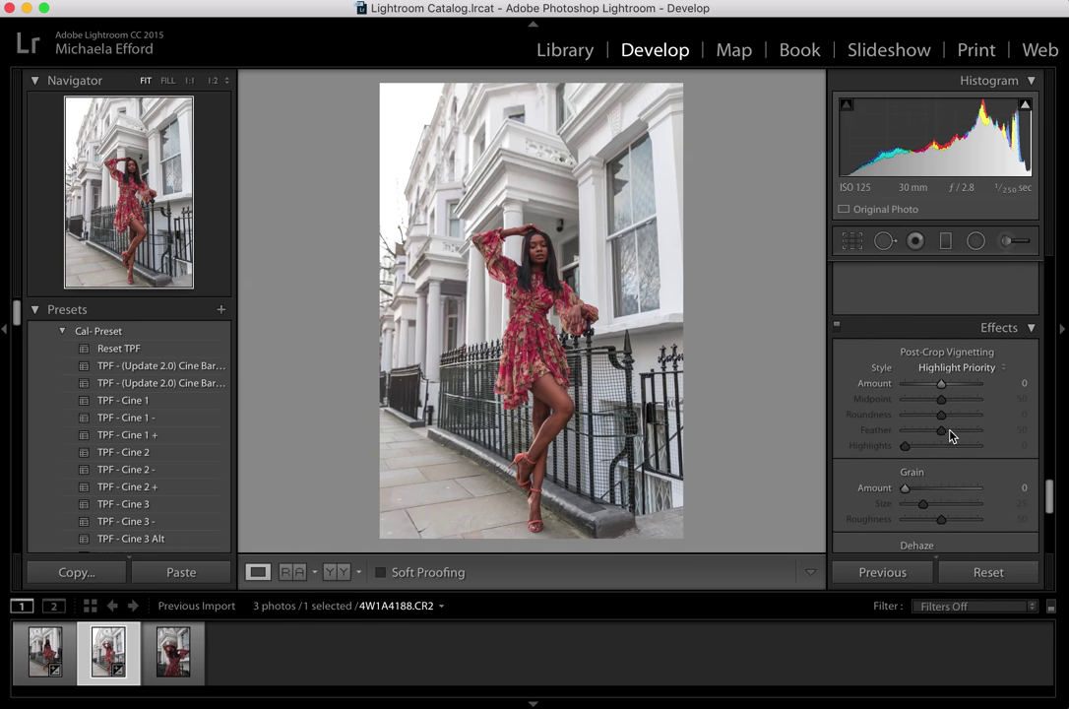
pyautogui.scroll(10, 951, 439)
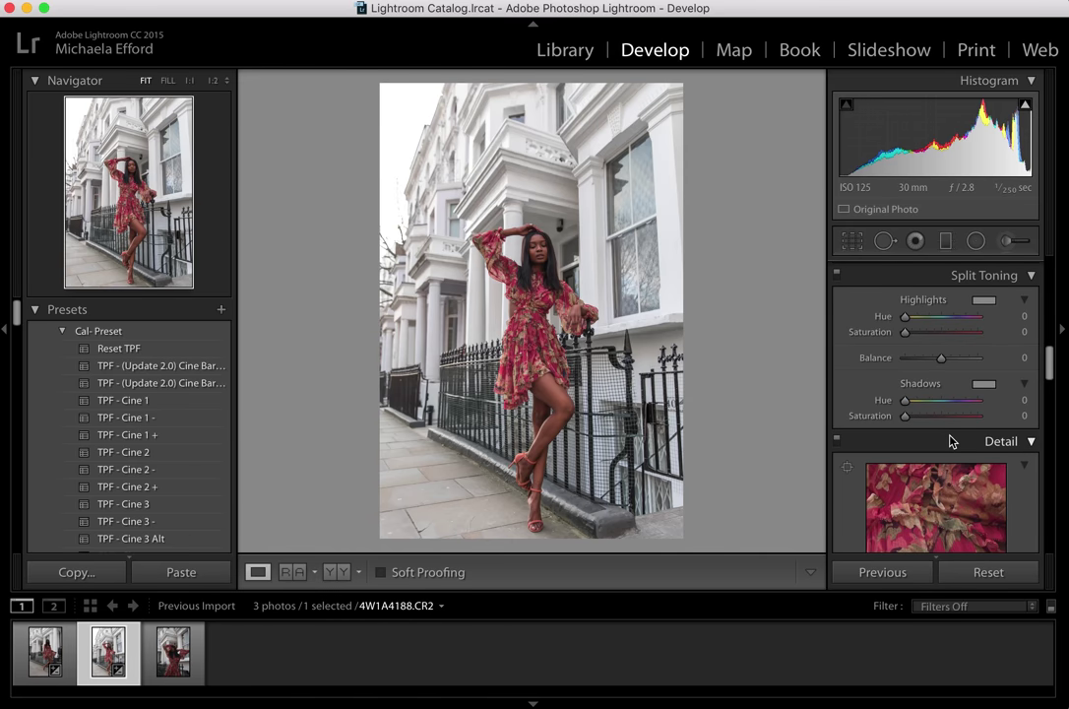
pyautogui.click(335, 580)
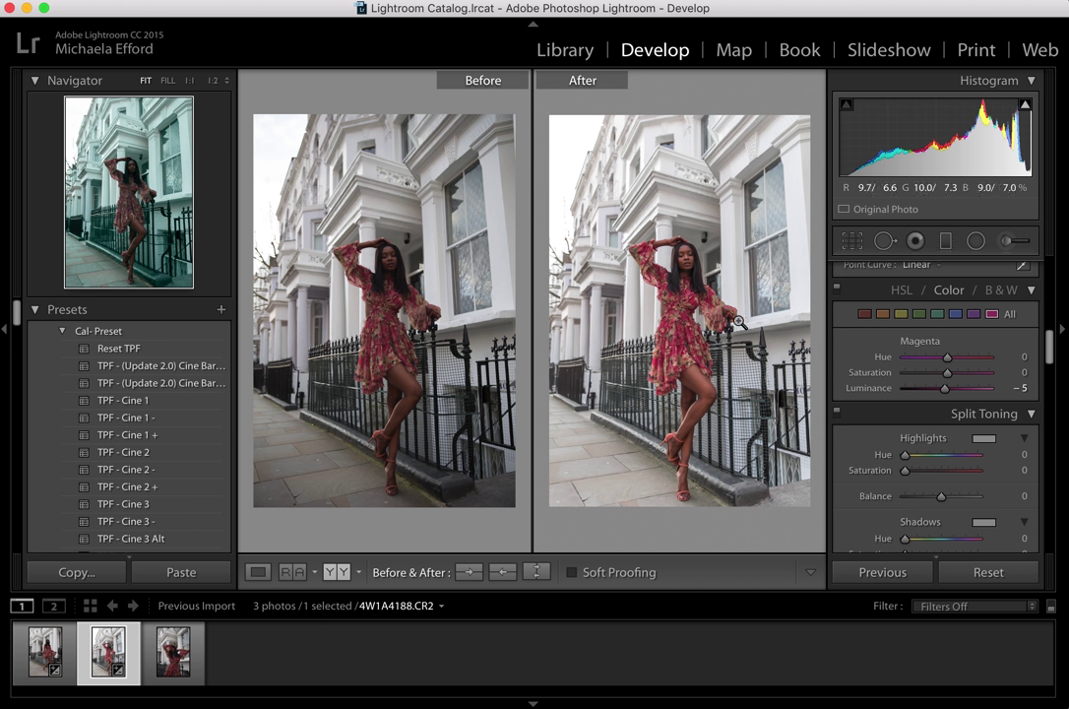
pyautogui.click(258, 572)
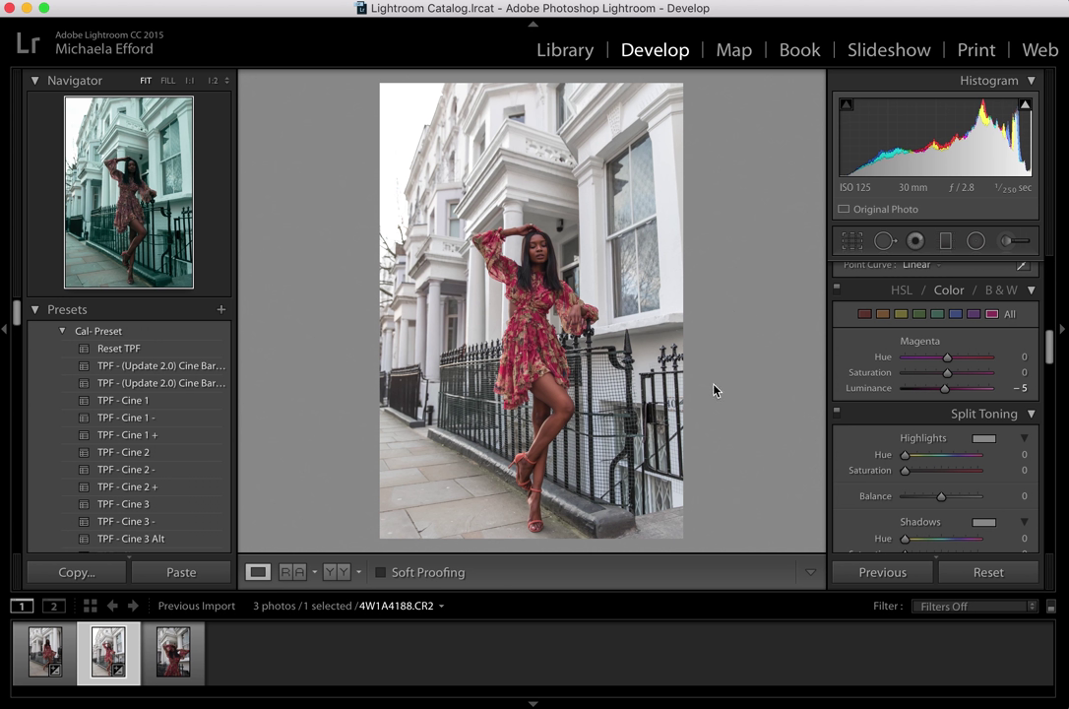
# Step: Copy the edited portrait's develop settings, leaving out sharpening, lens profile corrections, local adjustments, transform, spot removal and crop
pyautogui.rightClick(607, 232)
pyautogui.moveTo(656, 222)
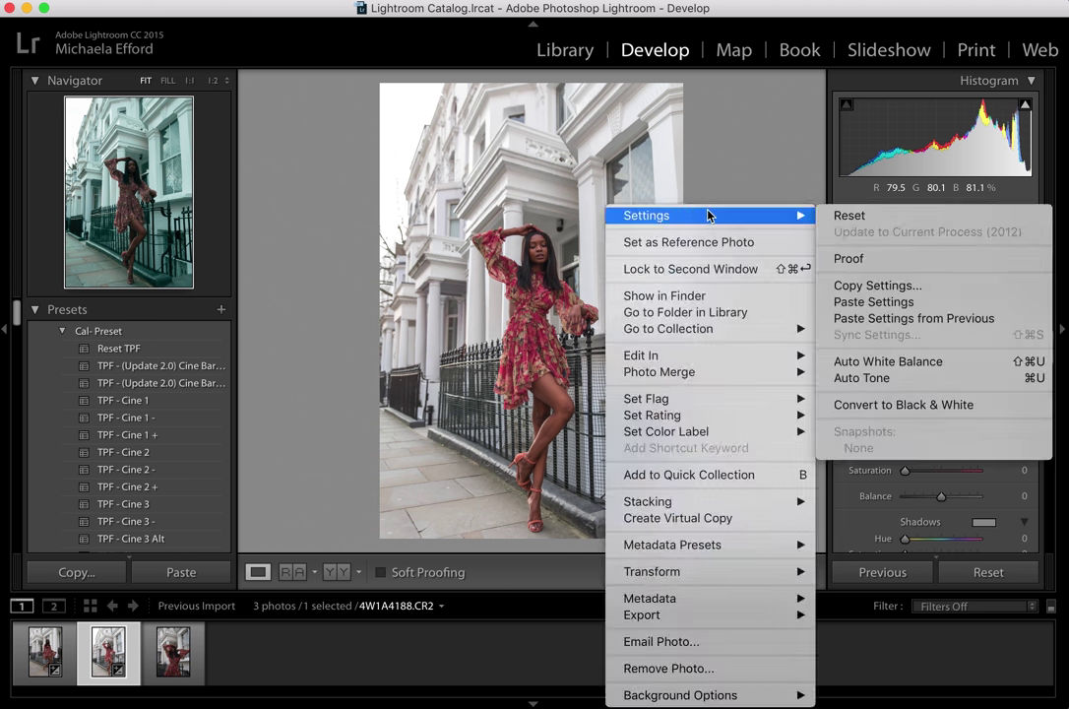
pyautogui.click(905, 286)
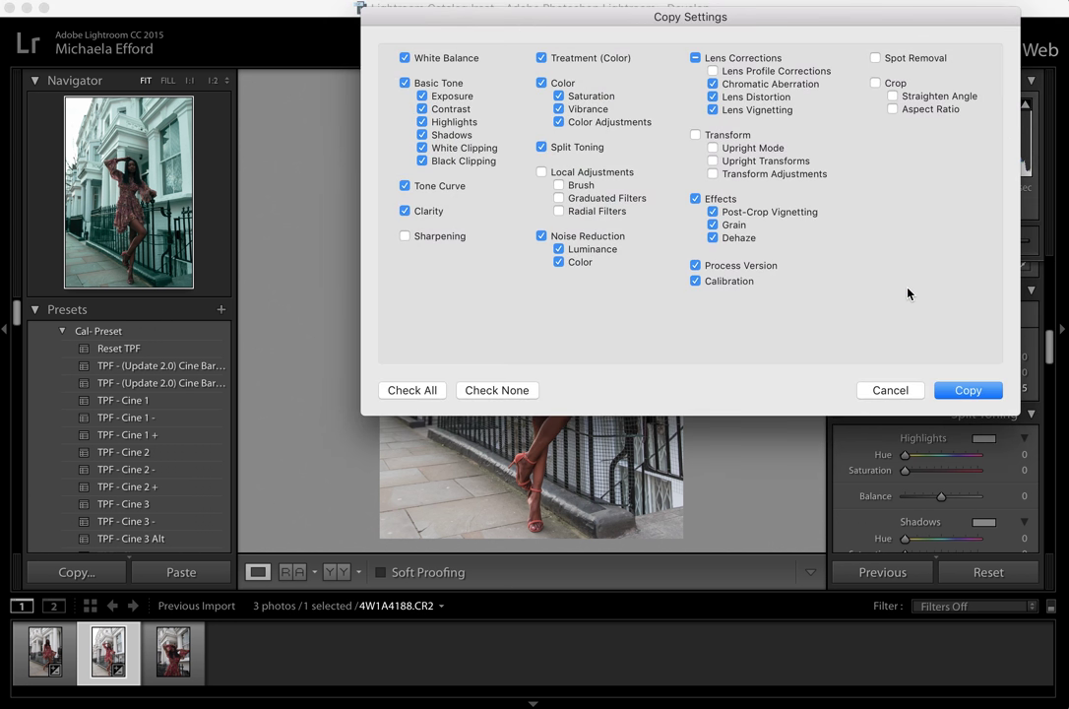
pyautogui.click(959, 388)
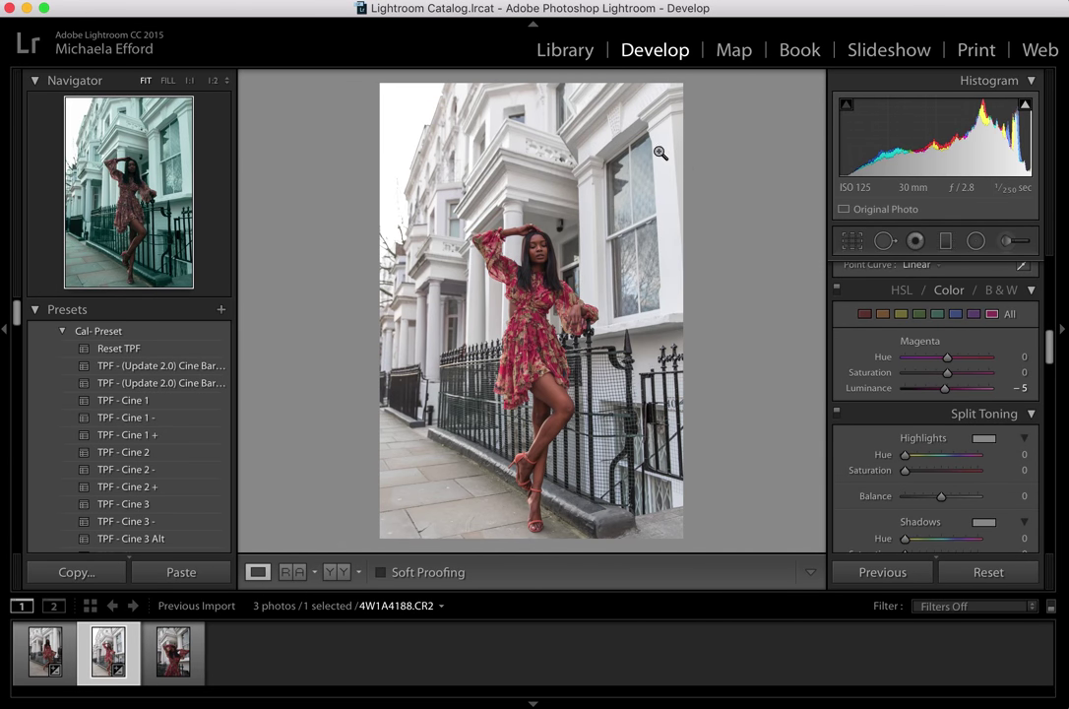
# Step: Open the first photo, 4W1A4158.CR2, for developing and paste the copied settings onto it
pyautogui.click(566, 55)
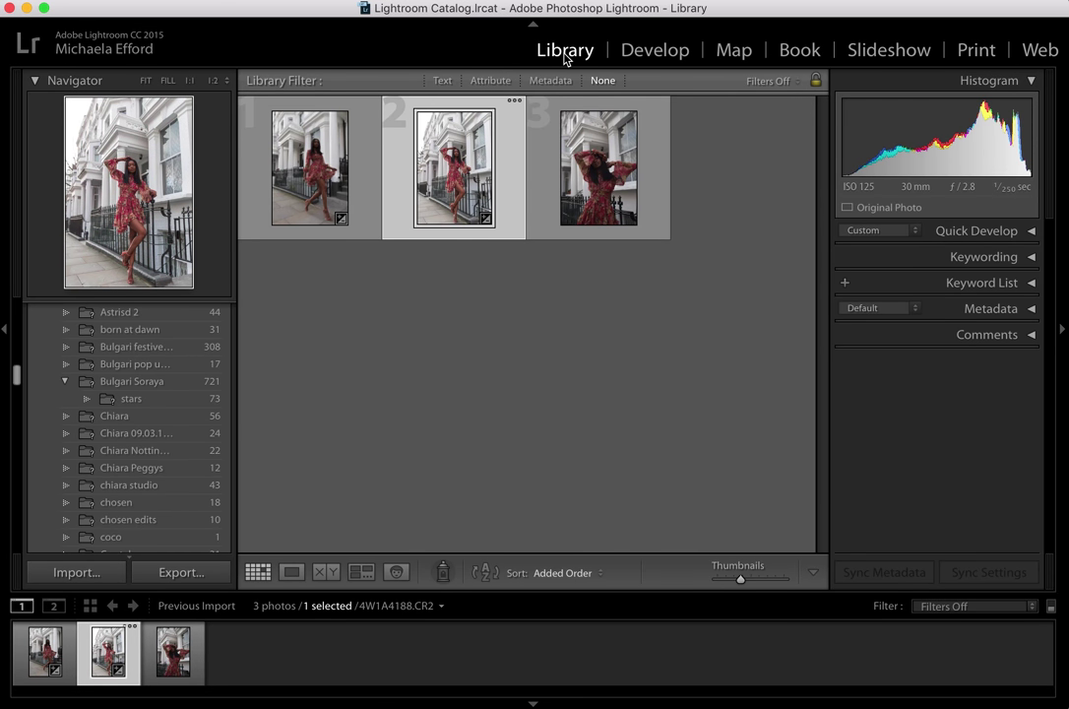
pyautogui.click(603, 158)
pyautogui.click(359, 153)
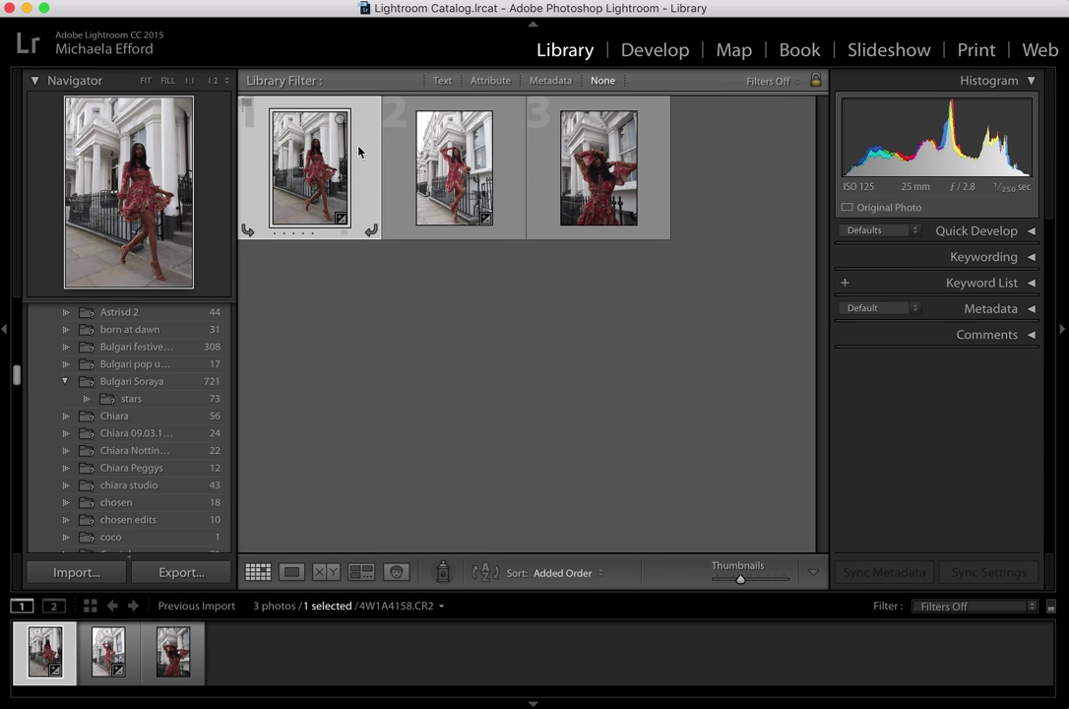
pyautogui.click(681, 51)
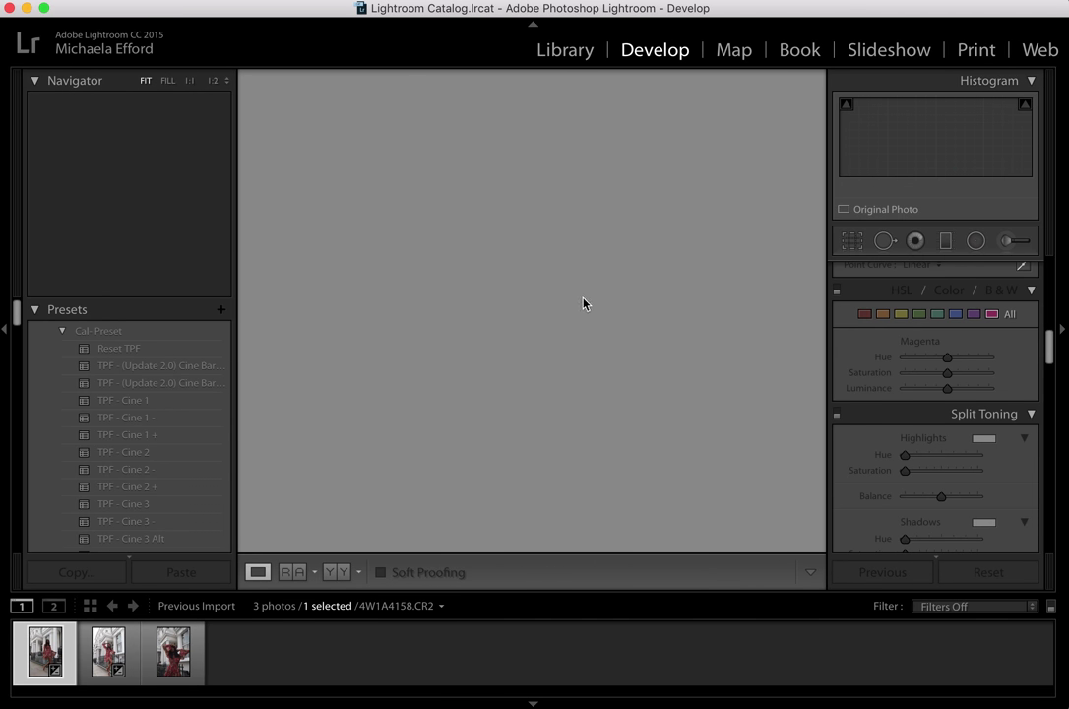
pyautogui.rightClick(604, 206)
pyautogui.moveTo(648, 225)
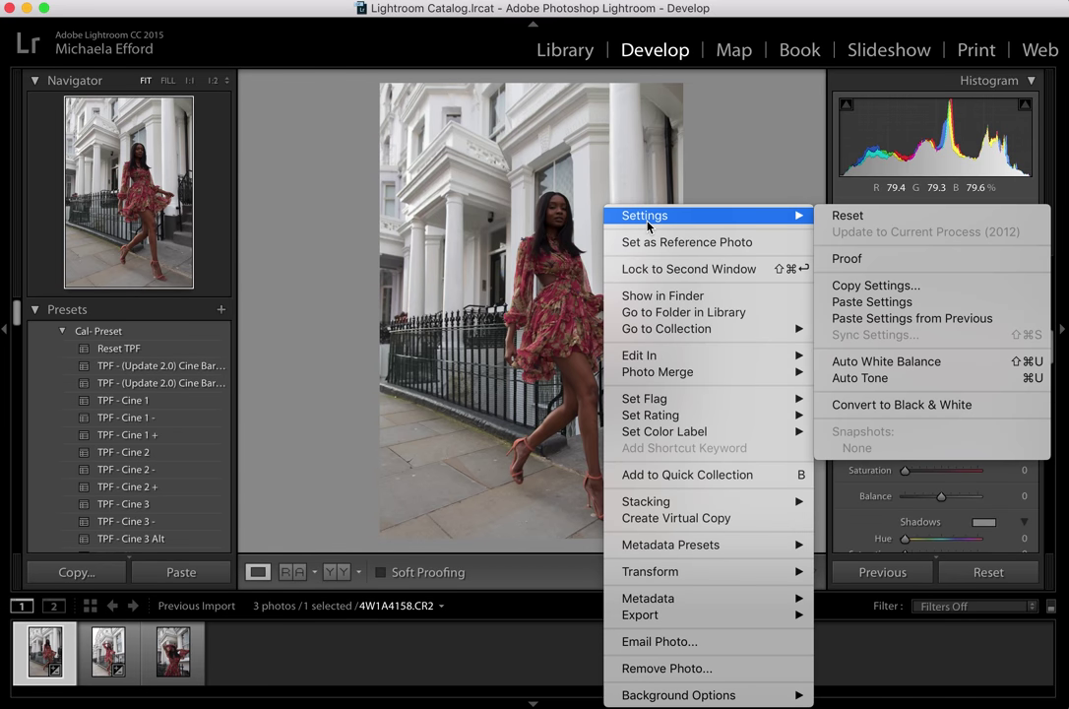
pyautogui.click(843, 303)
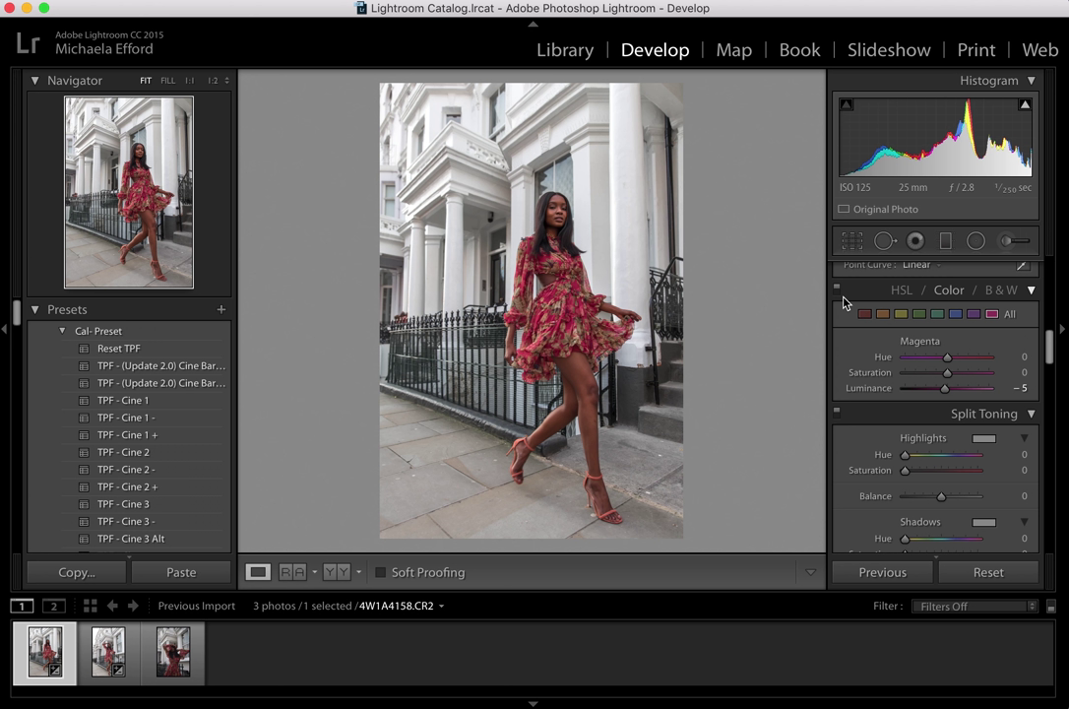
# Step: Review the pasted adjustments on the walking photo and raise its Shadows to +96
pyautogui.scroll(-15, 906, 414)
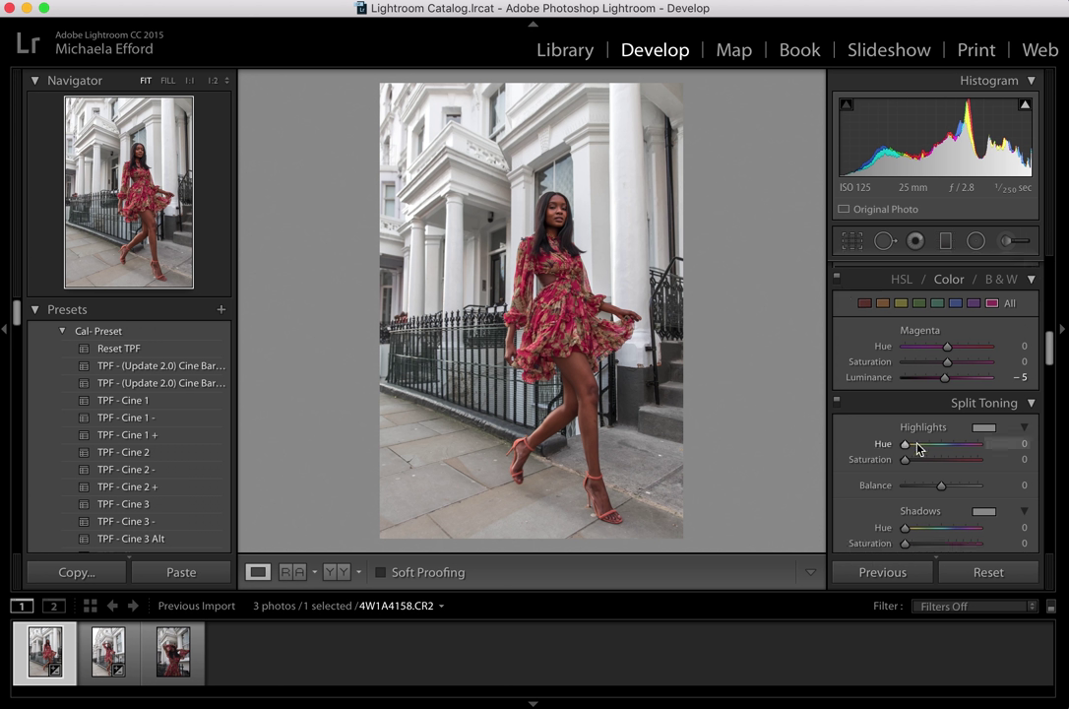
pyautogui.scroll(-3, 918, 449)
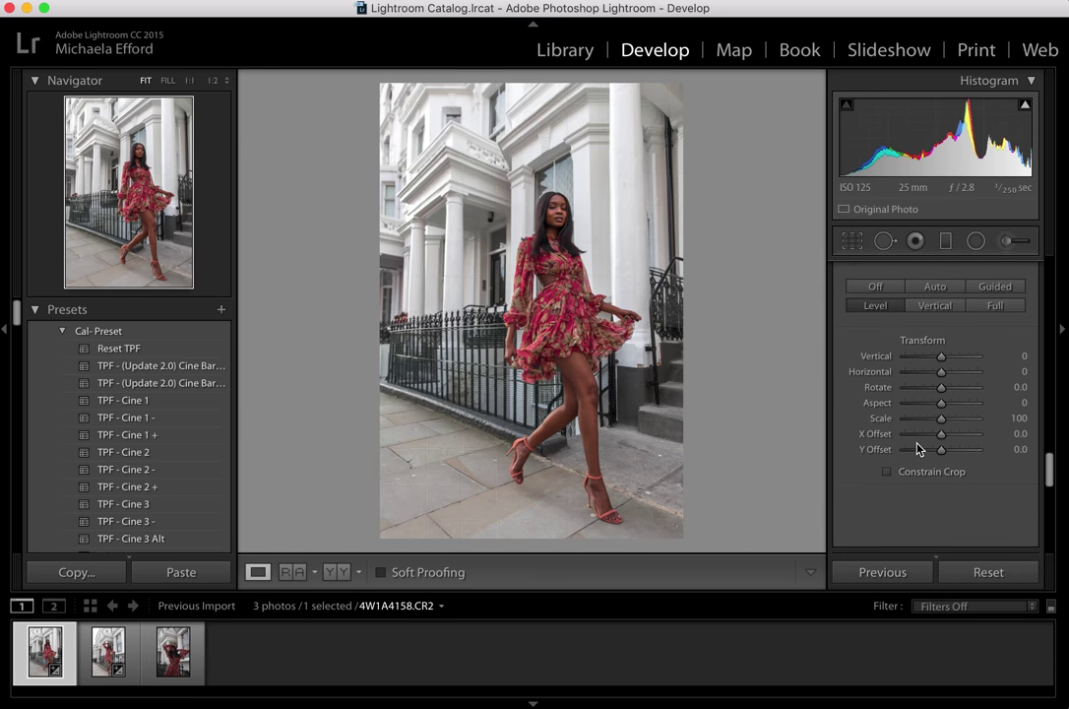
pyautogui.scroll(5, 918, 448)
pyautogui.scroll(-5, 915, 448)
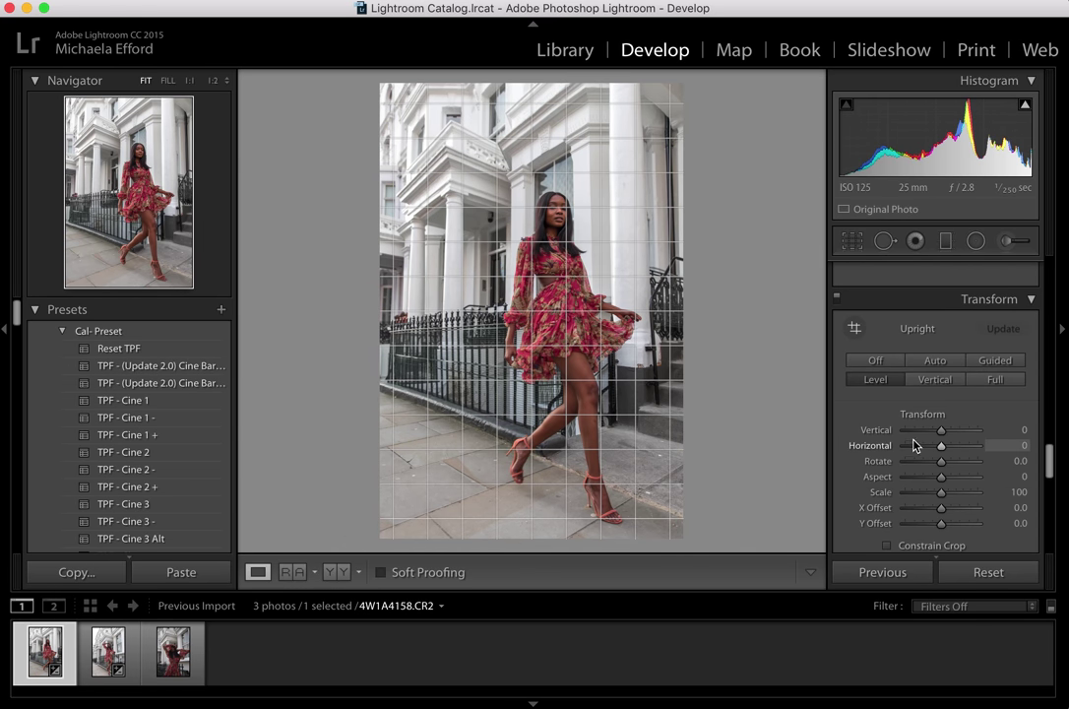
pyautogui.scroll(15, 945, 398)
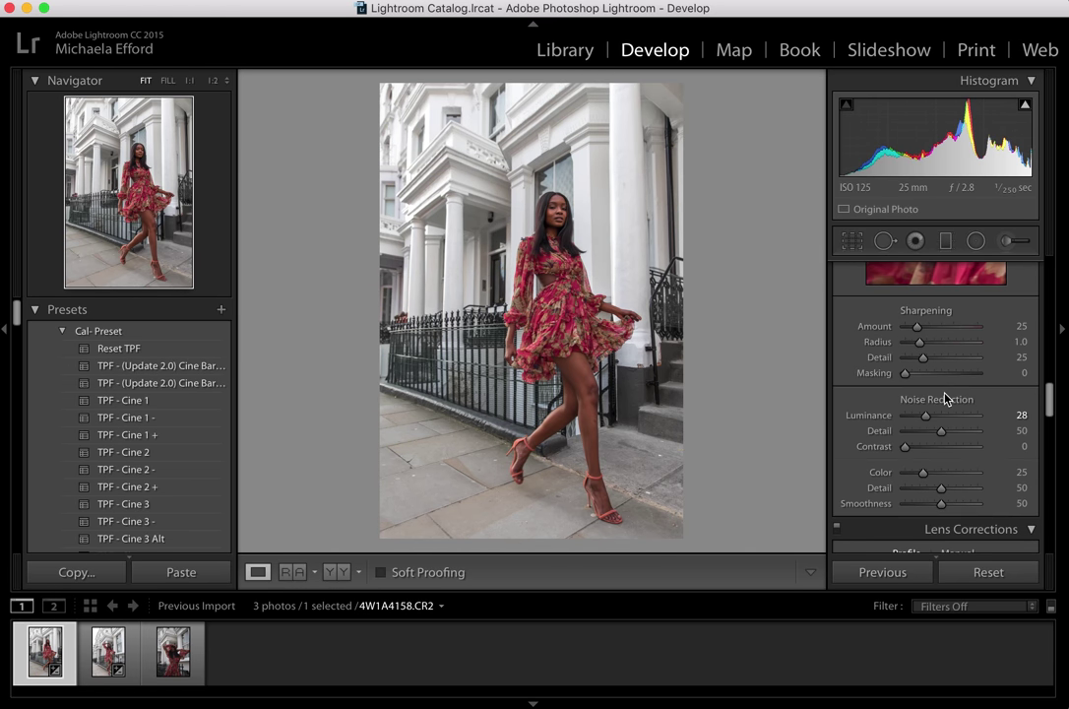
pyautogui.scroll(15, 945, 397)
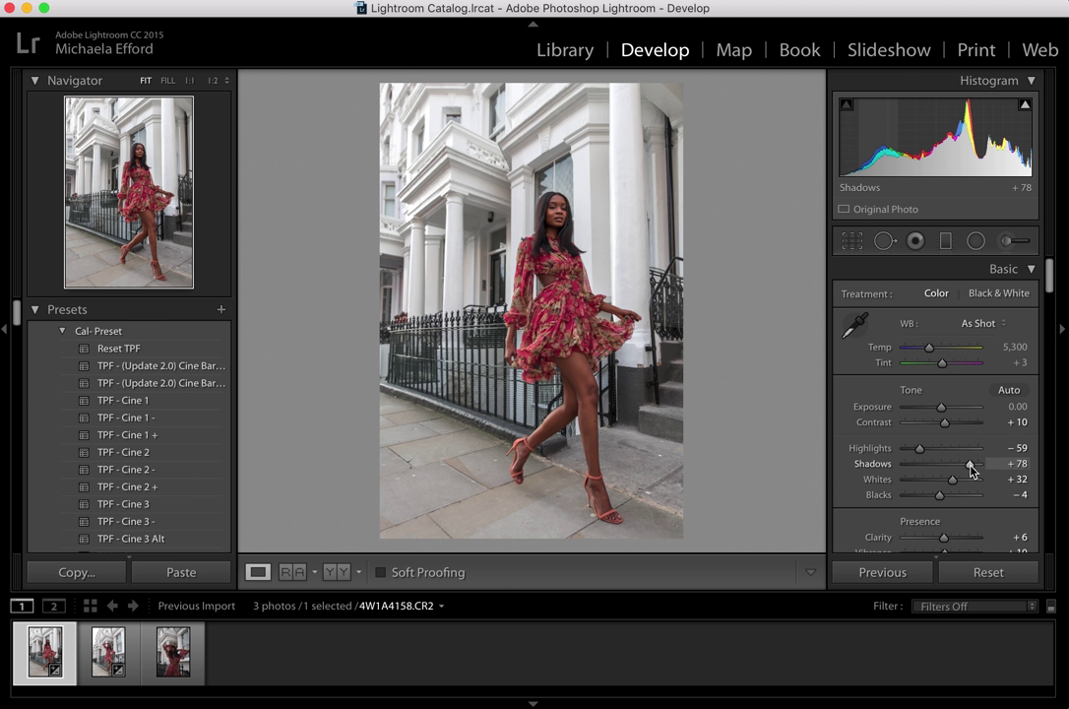
pyautogui.moveTo(974, 470); pyautogui.dragTo(976, 468)
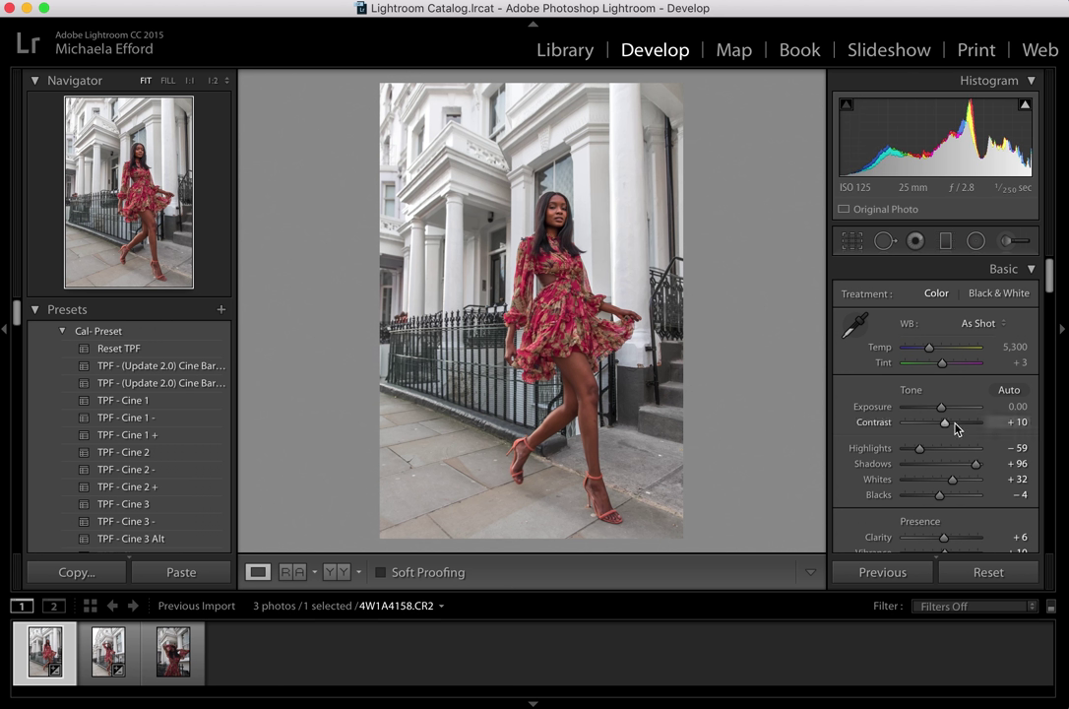
# Step: Paste the copied settings onto the third photo, 4W1A42288.CR2, and set its Highlights to −16
pyautogui.click(567, 51)
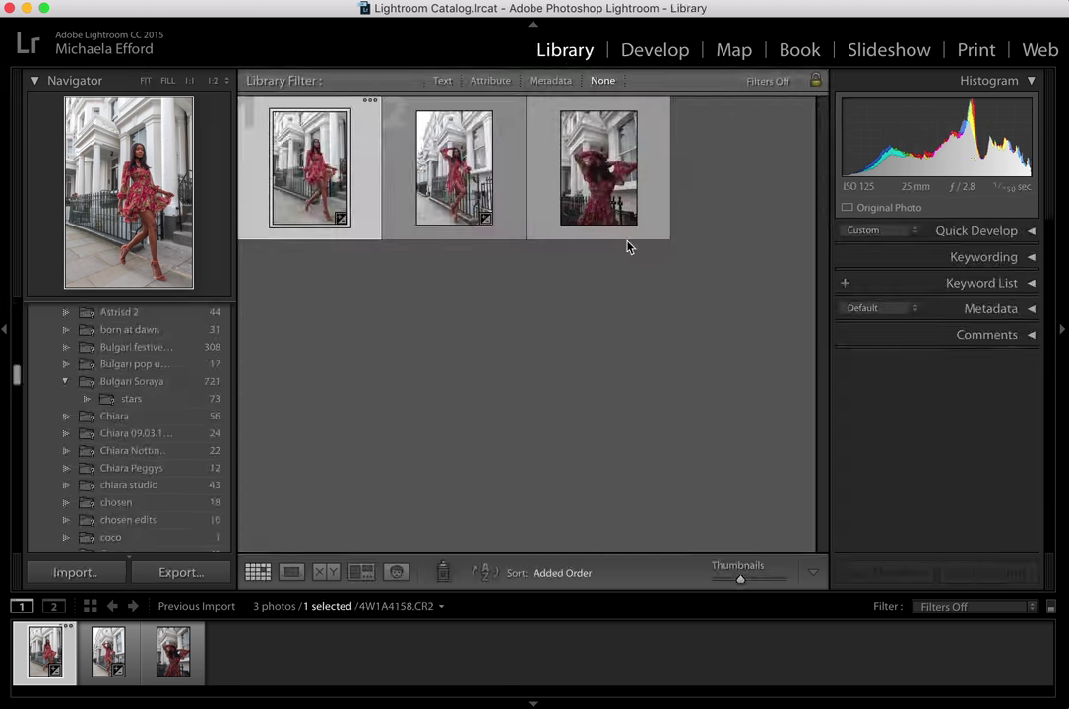
pyautogui.click(618, 169)
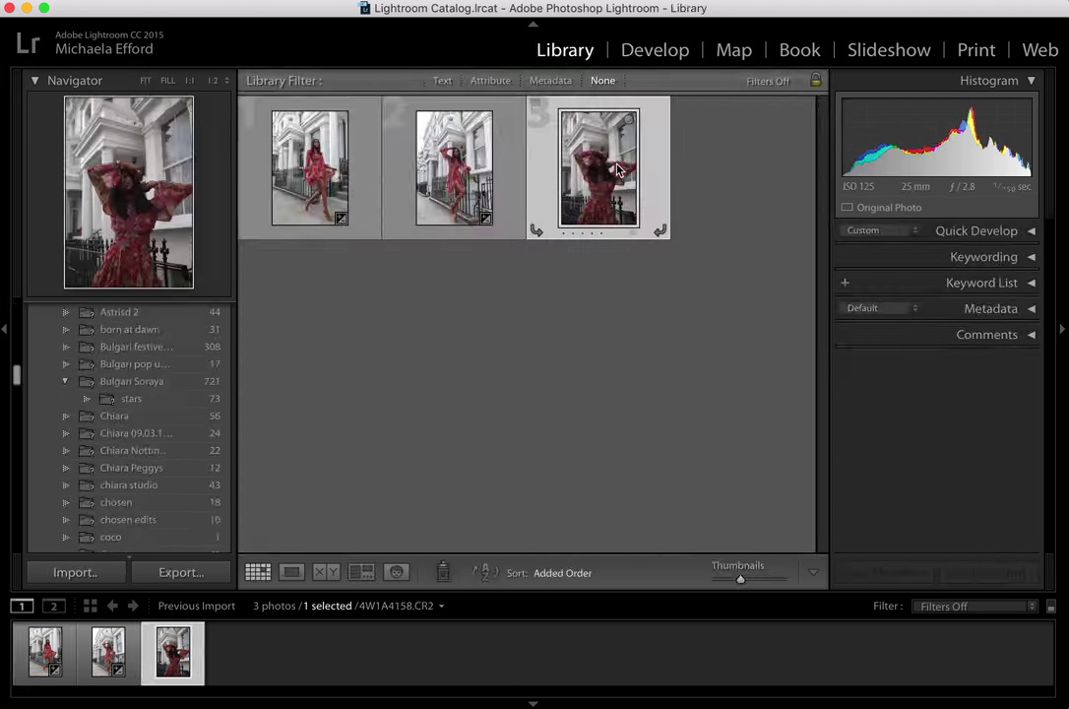
pyautogui.click(645, 57)
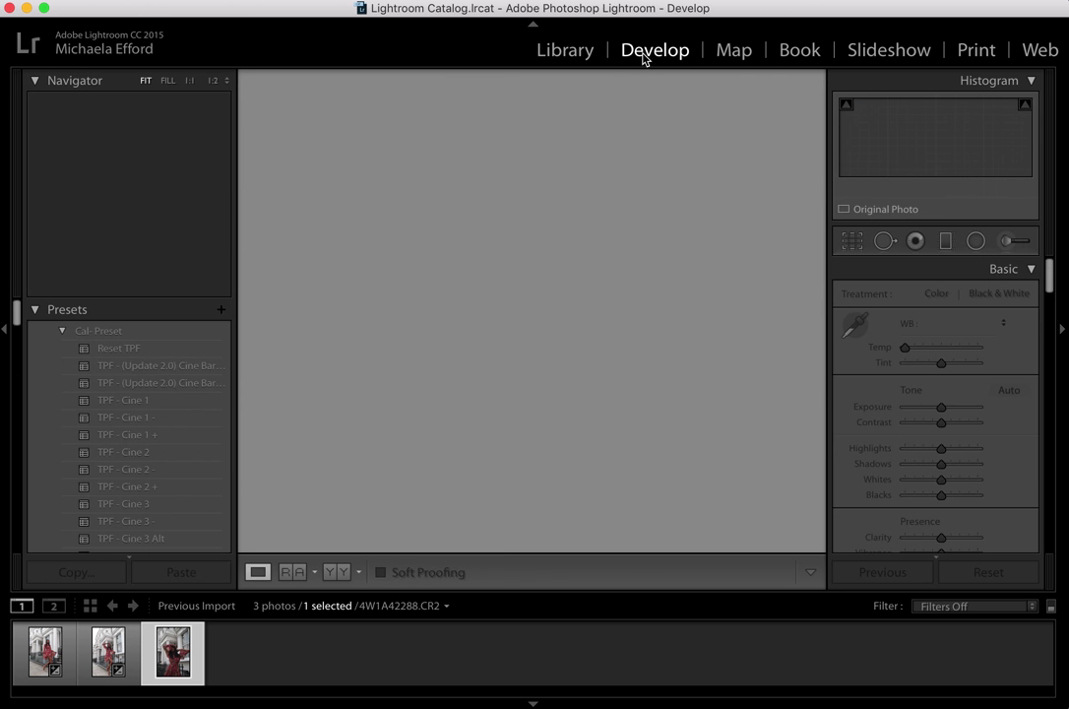
pyautogui.rightClick(602, 213)
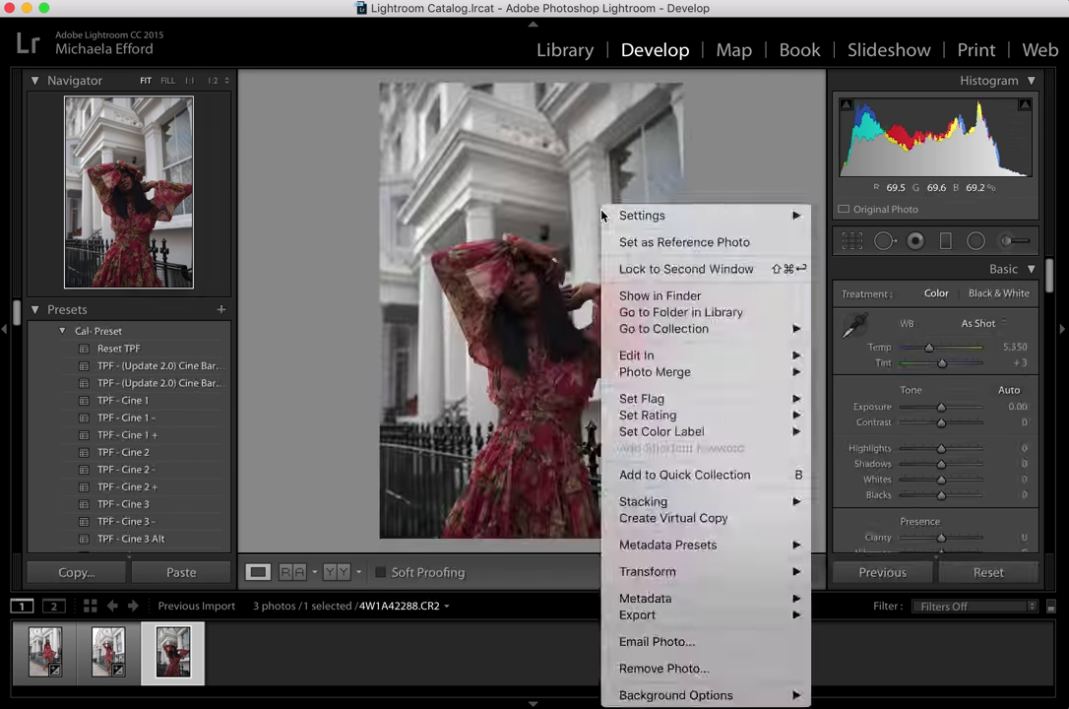
pyautogui.moveTo(640, 215)
pyautogui.click(867, 301)
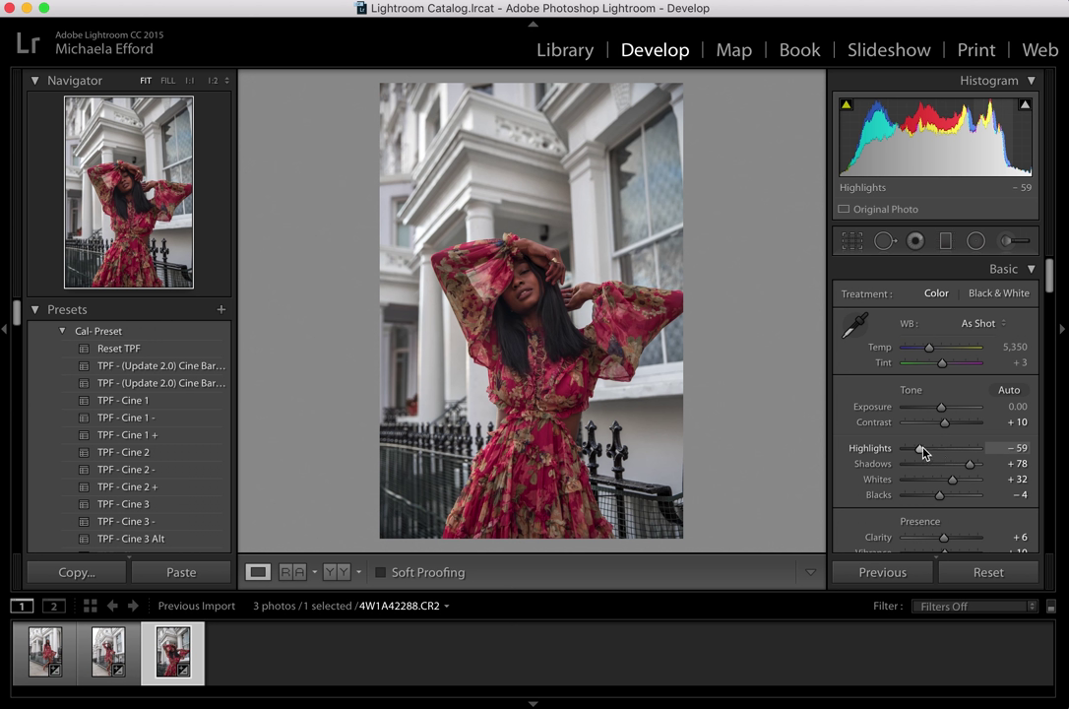
pyautogui.moveTo(920, 448); pyautogui.dragTo(936, 449)
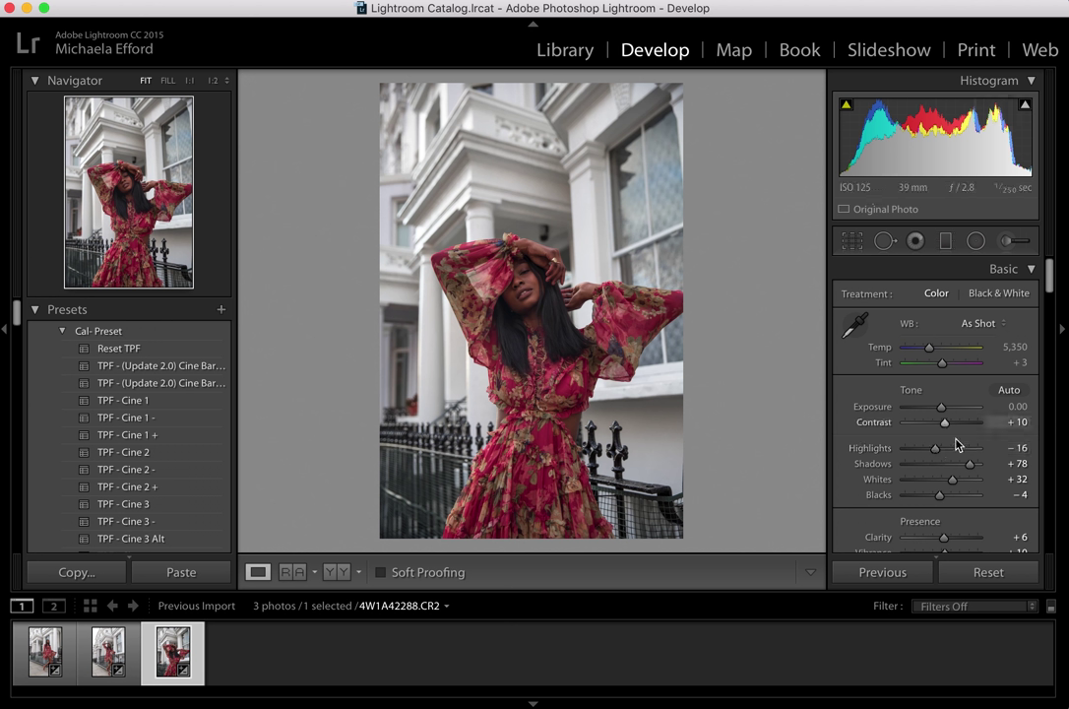
# Step: Enable lens profile corrections on the third photo, comparing them on and off, and straighten it with the Level Upright correction
pyautogui.scroll(-15, 959, 442)
pyautogui.scroll(-10, 958, 442)
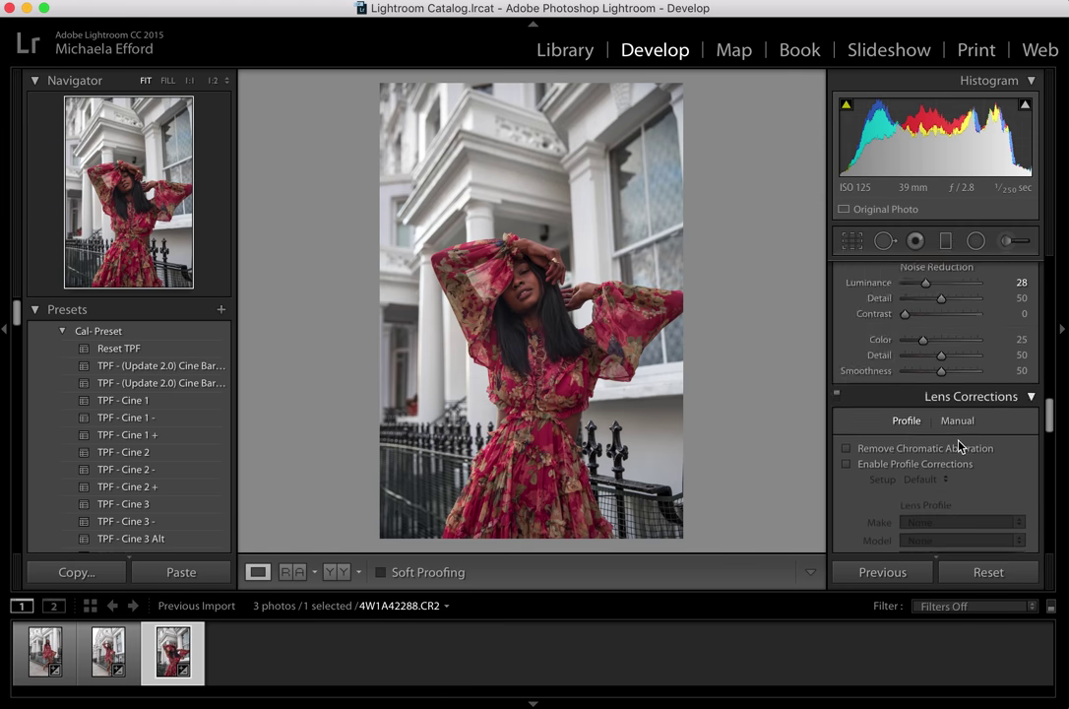
pyautogui.click(848, 307)
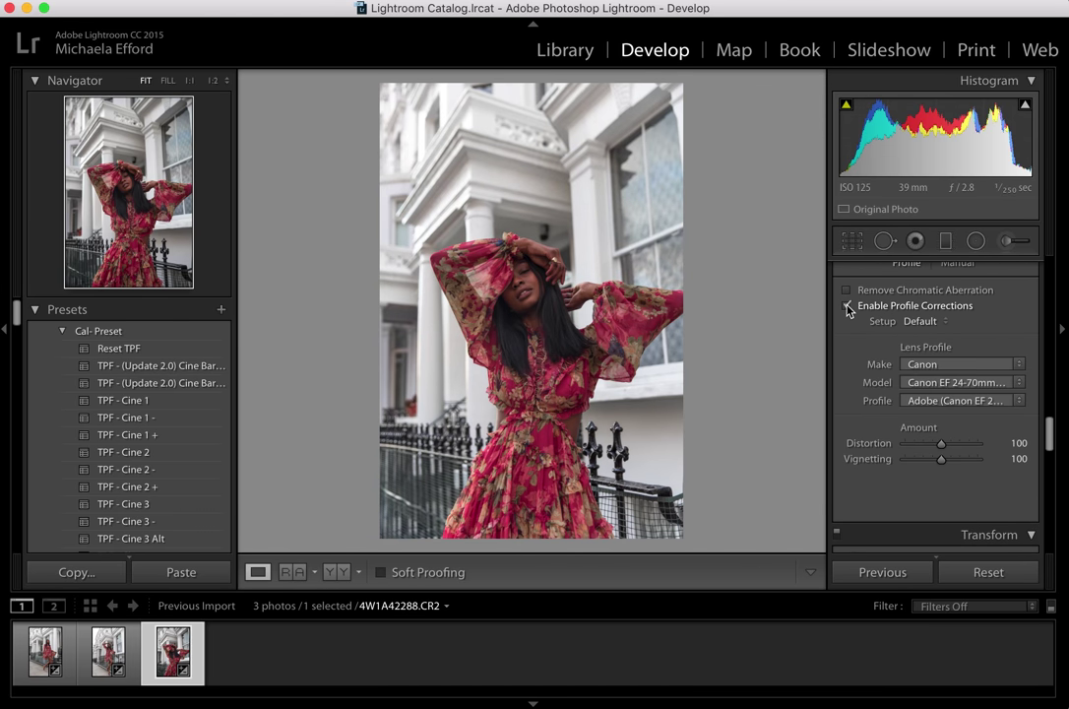
pyautogui.click(847, 308)
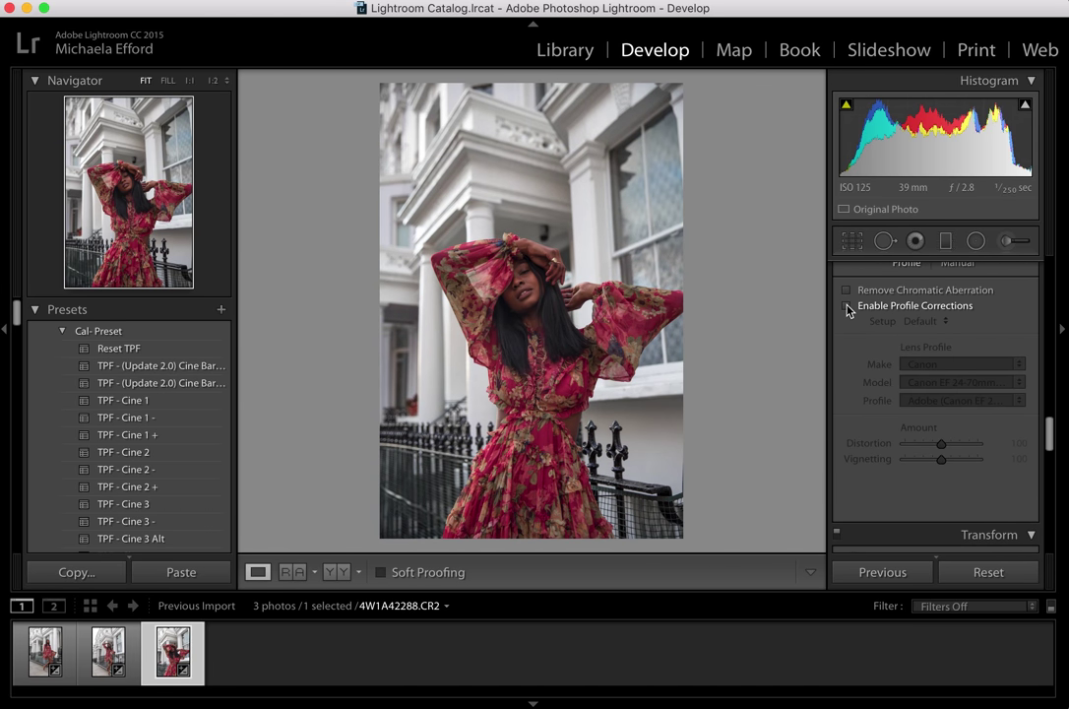
pyautogui.click(847, 307)
pyautogui.click(848, 307)
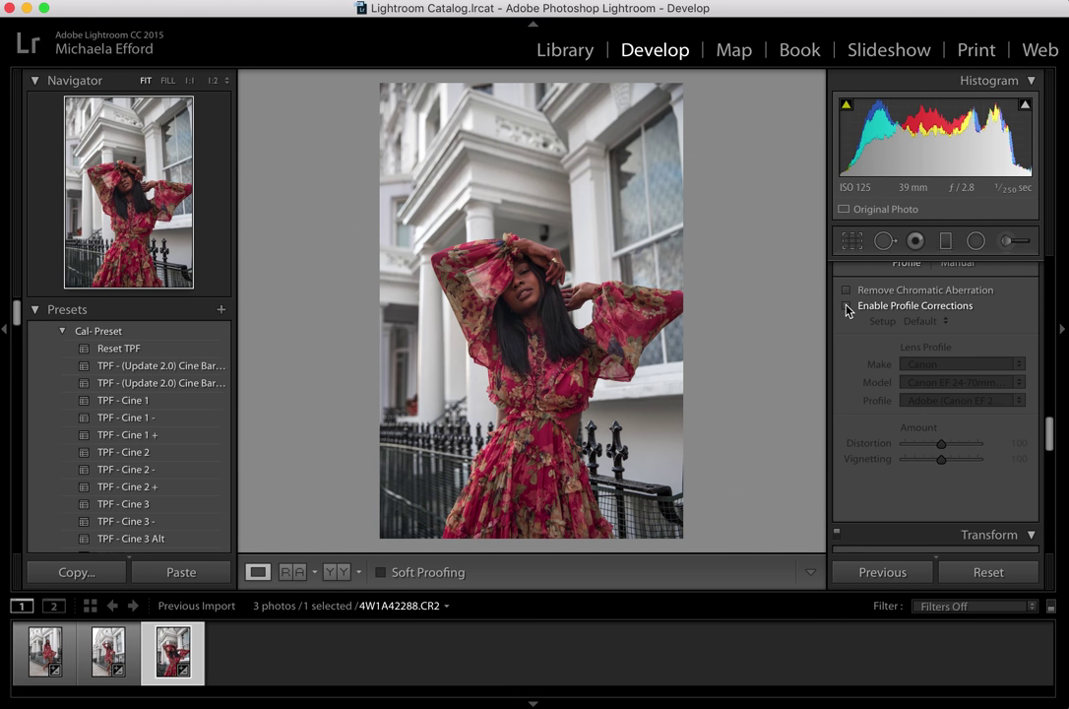
pyautogui.click(847, 307)
pyautogui.click(847, 308)
pyautogui.click(848, 307)
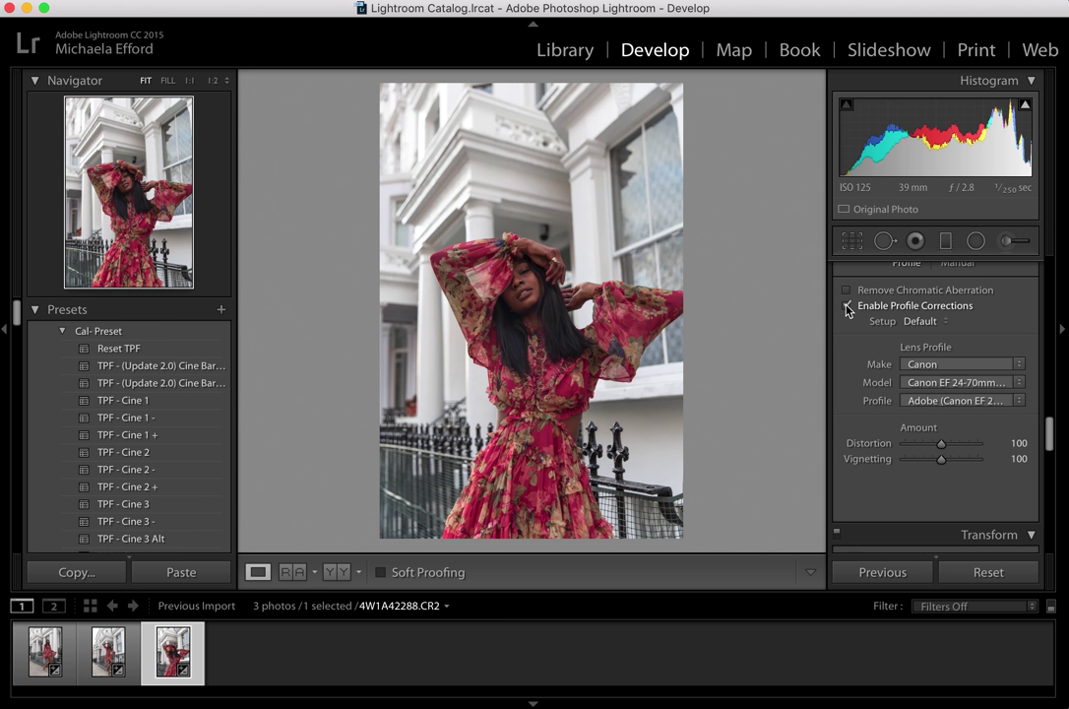
pyautogui.scroll(-5, 879, 399)
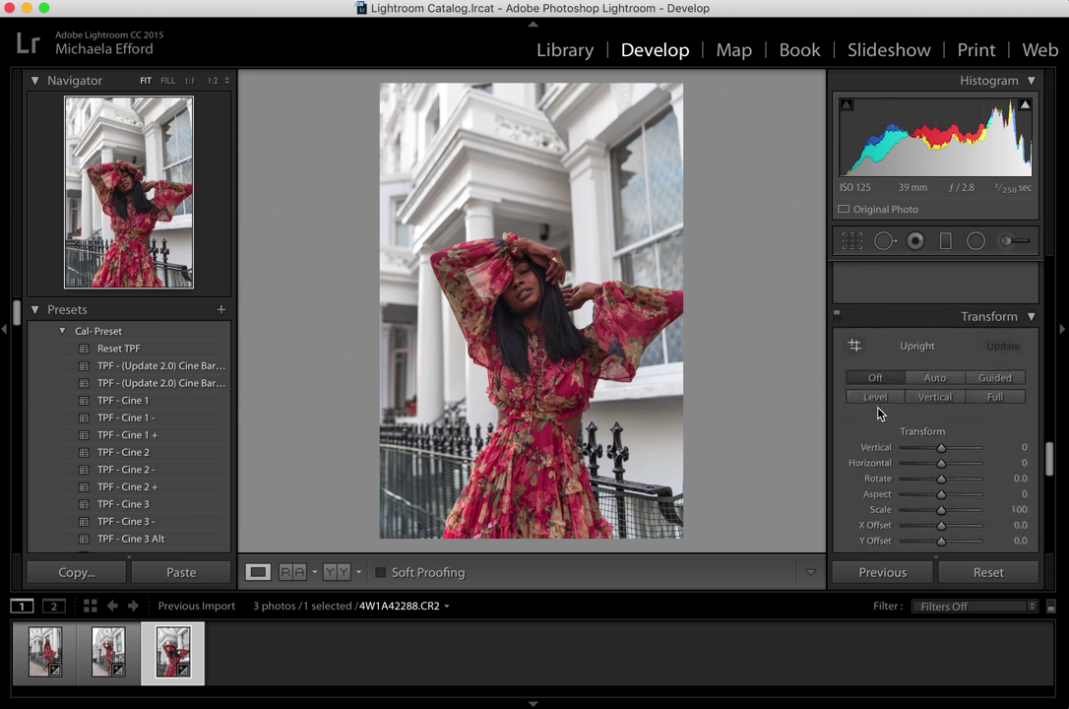
pyautogui.click(876, 348)
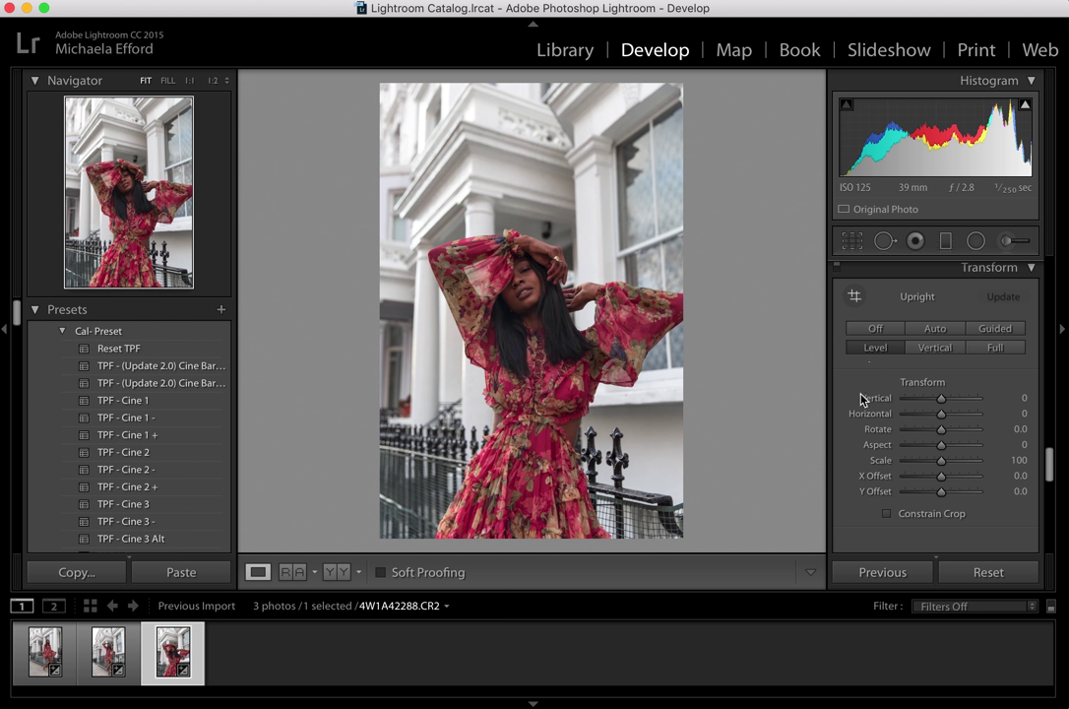
# Step: Set the Red color's Saturation to +38 and Luminance to +18, and Orange's Saturation to +23 and Luminance to +2
pyautogui.scroll(8, 861, 398)
pyautogui.scroll(4, 863, 395)
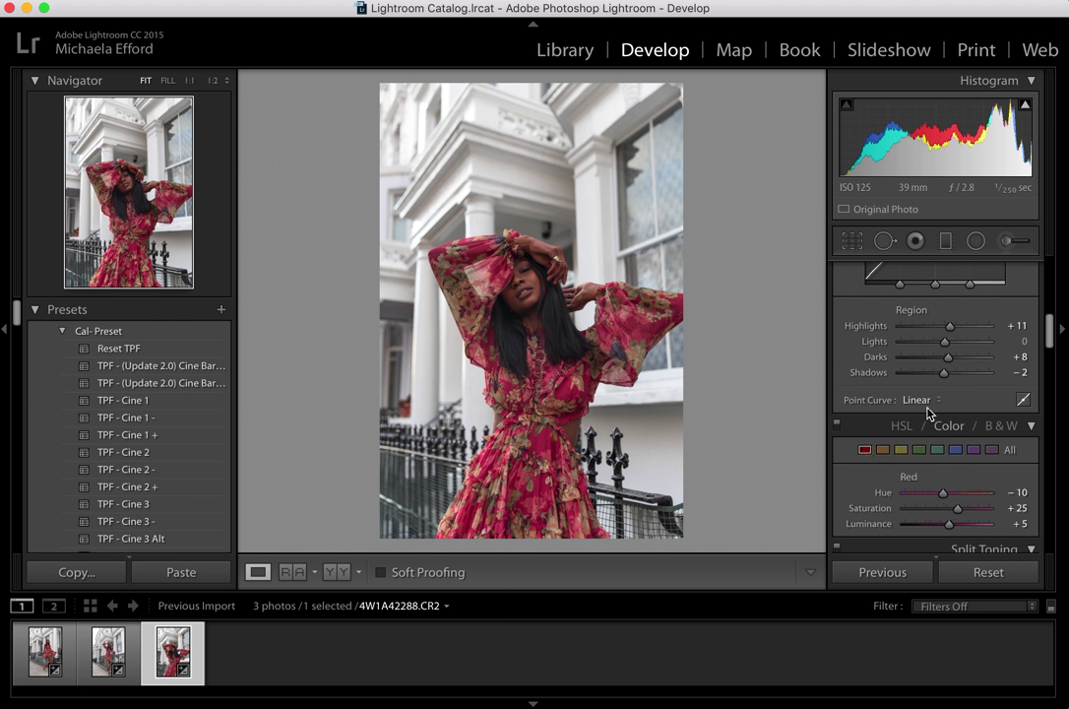
pyautogui.scroll(-3, 928, 412)
pyautogui.moveTo(964, 407)
pyautogui.mouseDown()
pyautogui.moveTo(942, 423)
pyautogui.moveTo(953, 425)
pyautogui.mouseUp()
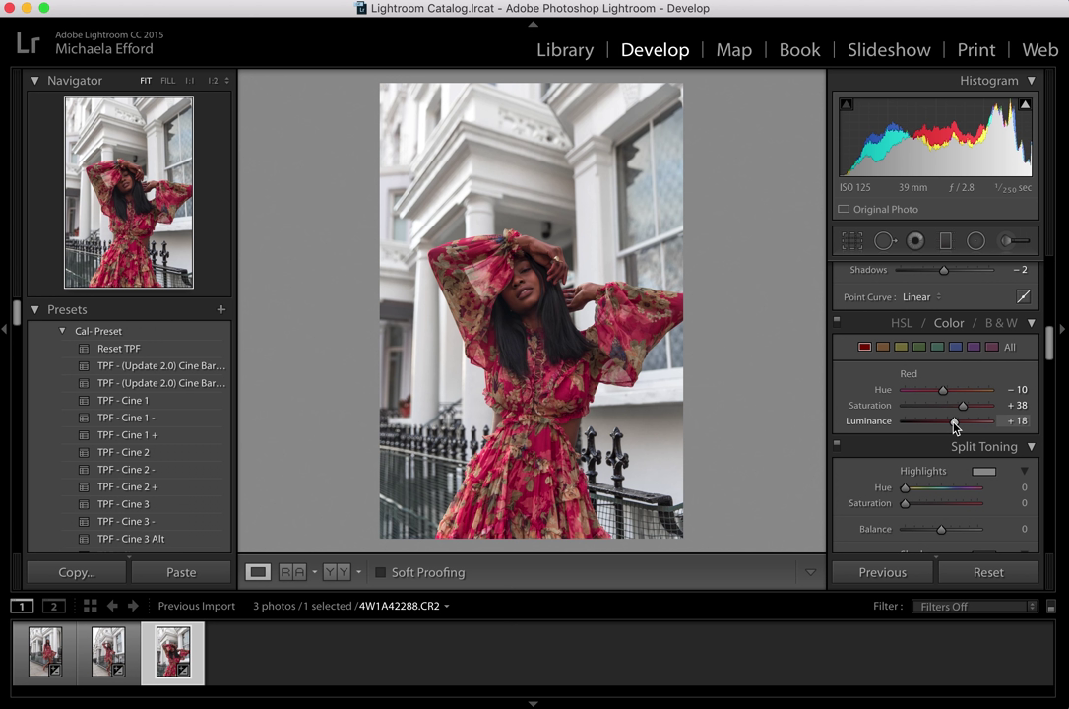
pyautogui.click(883, 347)
pyautogui.moveTo(948, 406)
pyautogui.mouseDown()
pyautogui.moveTo(962, 408)
pyautogui.moveTo(951, 407)
pyautogui.moveTo(961, 407)
pyautogui.moveTo(948, 430)
pyautogui.mouseUp()
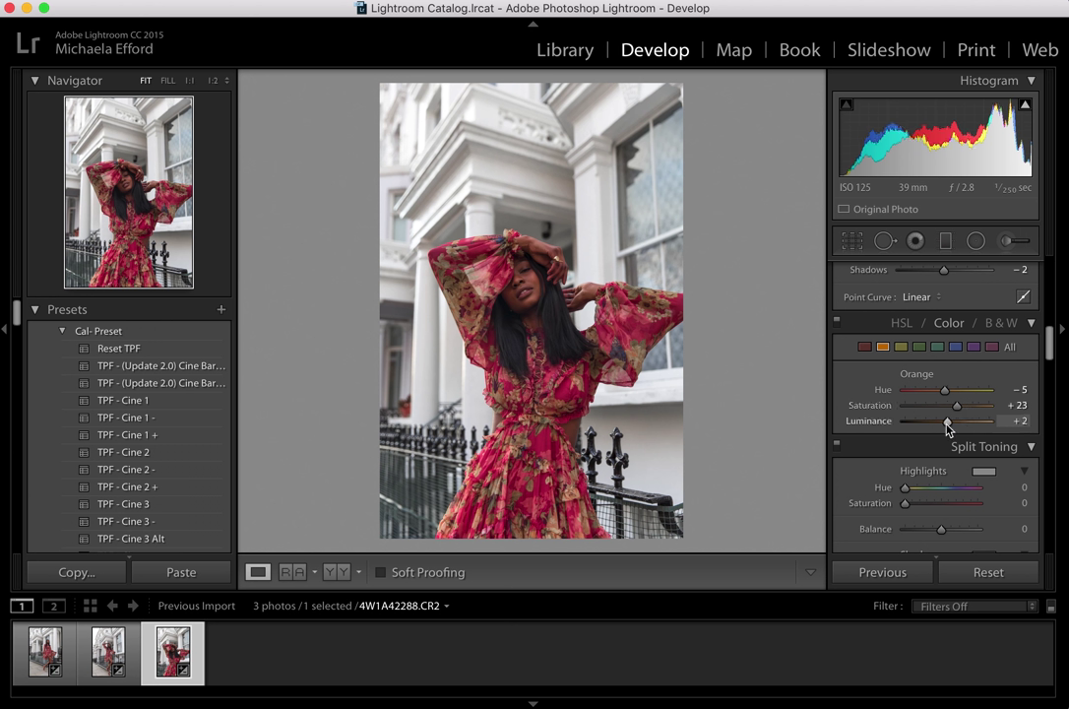
# Step: Raise the Shadows of the raised-arms portrait to +90 and look over its remaining develop settings
pyautogui.scroll(10, 953, 393)
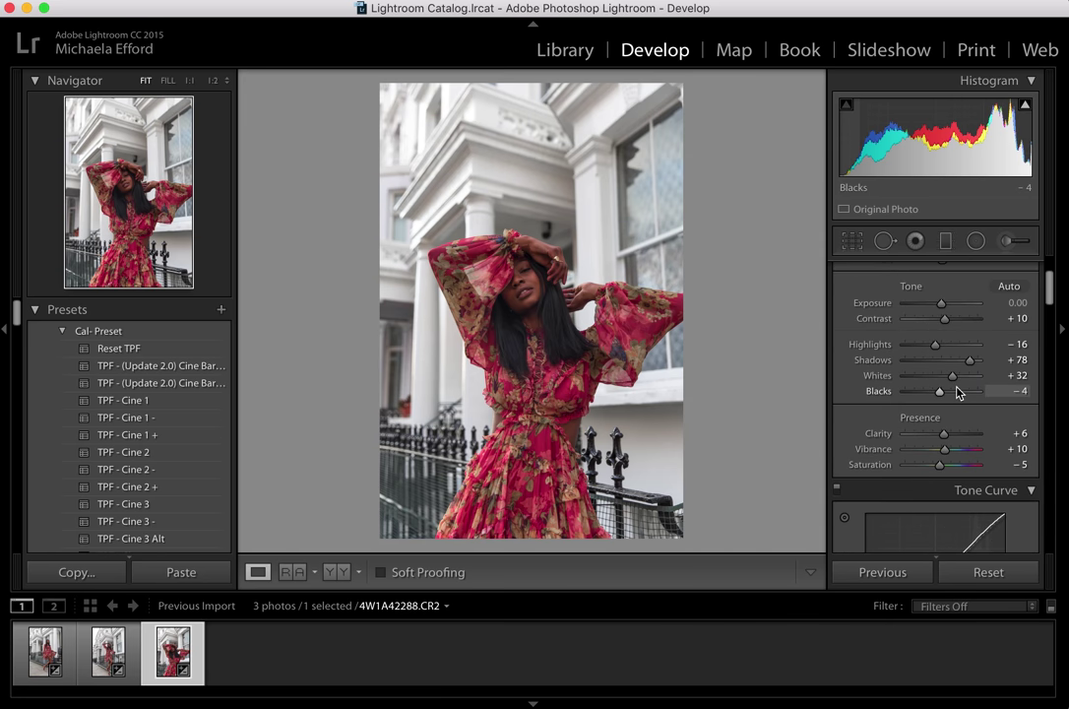
pyautogui.scroll(2, 956, 393)
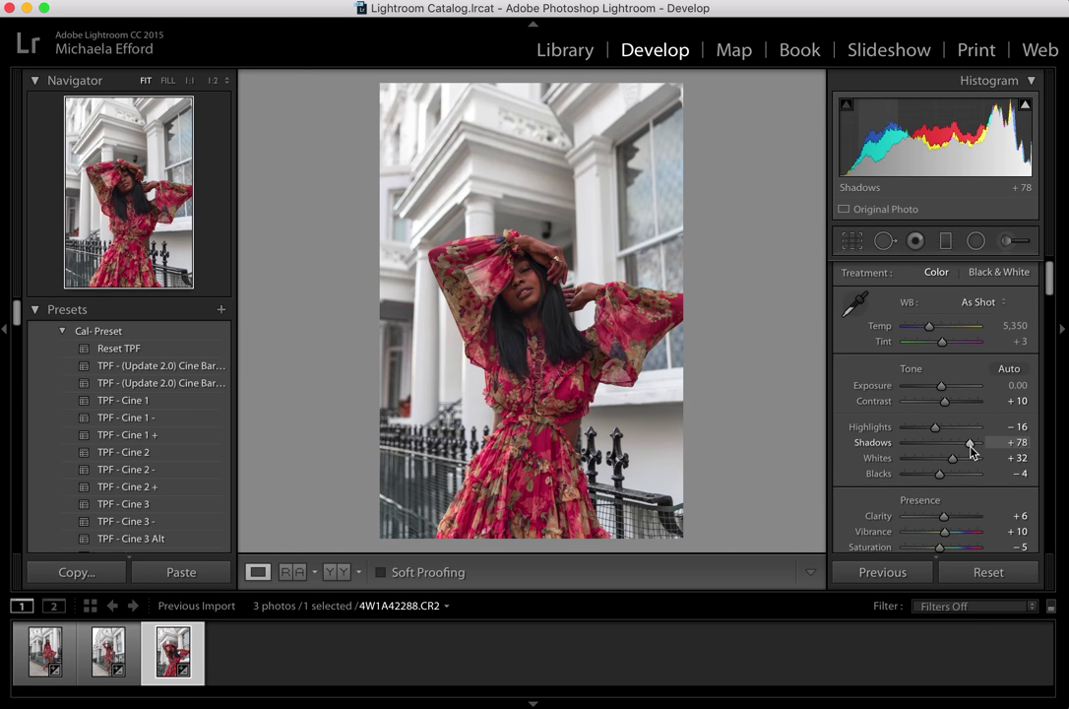
pyautogui.moveTo(970, 445); pyautogui.dragTo(974, 446)
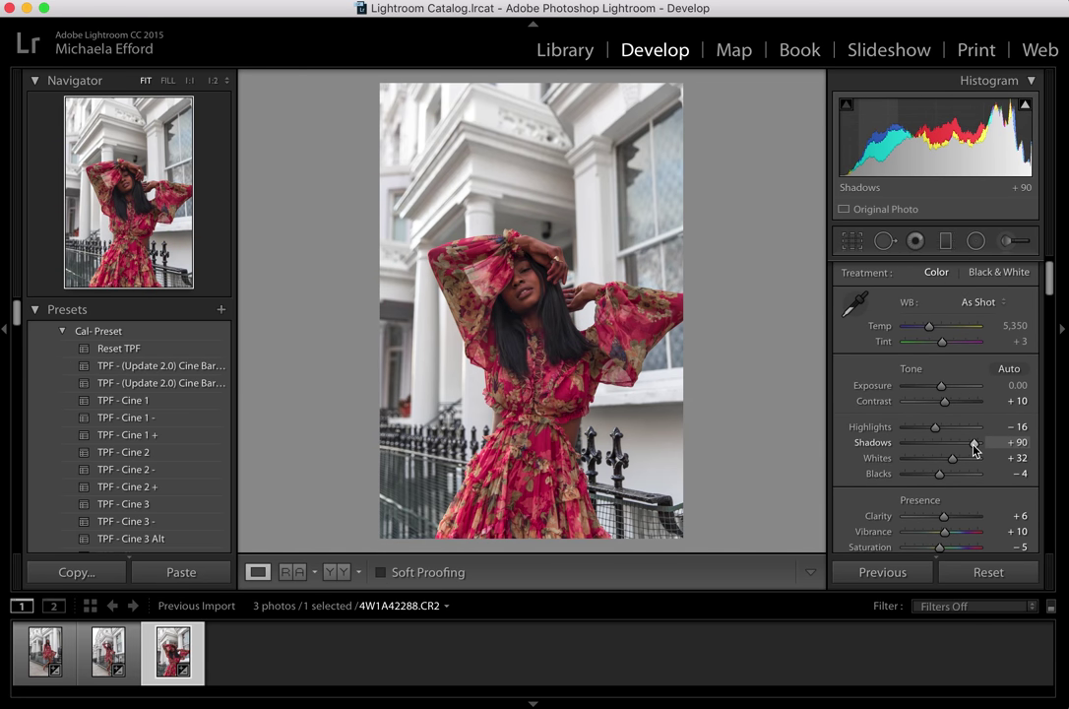
pyautogui.scroll(-5, 973, 507)
pyautogui.scroll(-10, 974, 507)
pyautogui.scroll(-8, 973, 509)
# Step: Export the third photo to the Untitled Export folder as an sRGB JPEG at quality 100
pyautogui.click(133, 0)
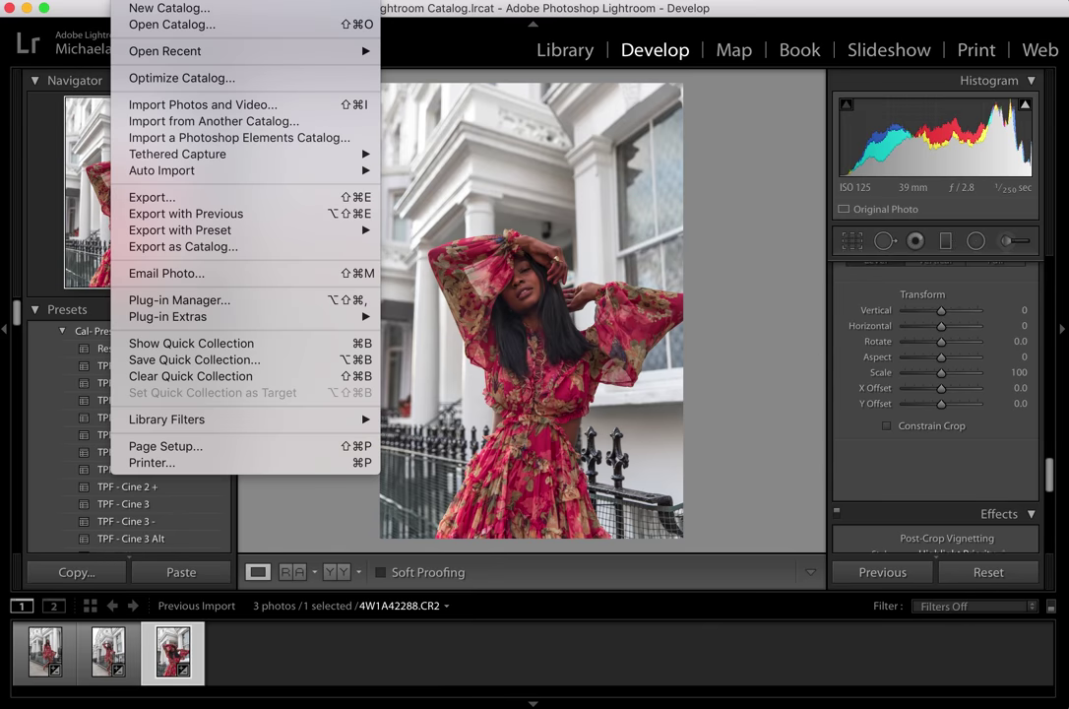
pyautogui.click(200, 197)
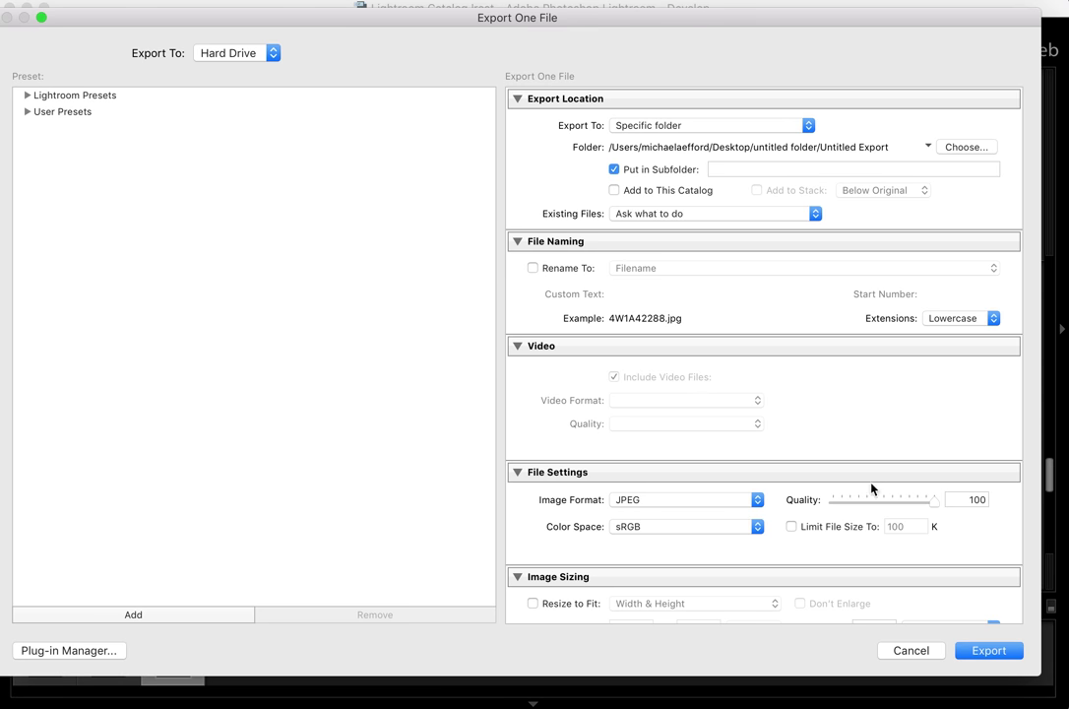
pyautogui.click(1006, 651)
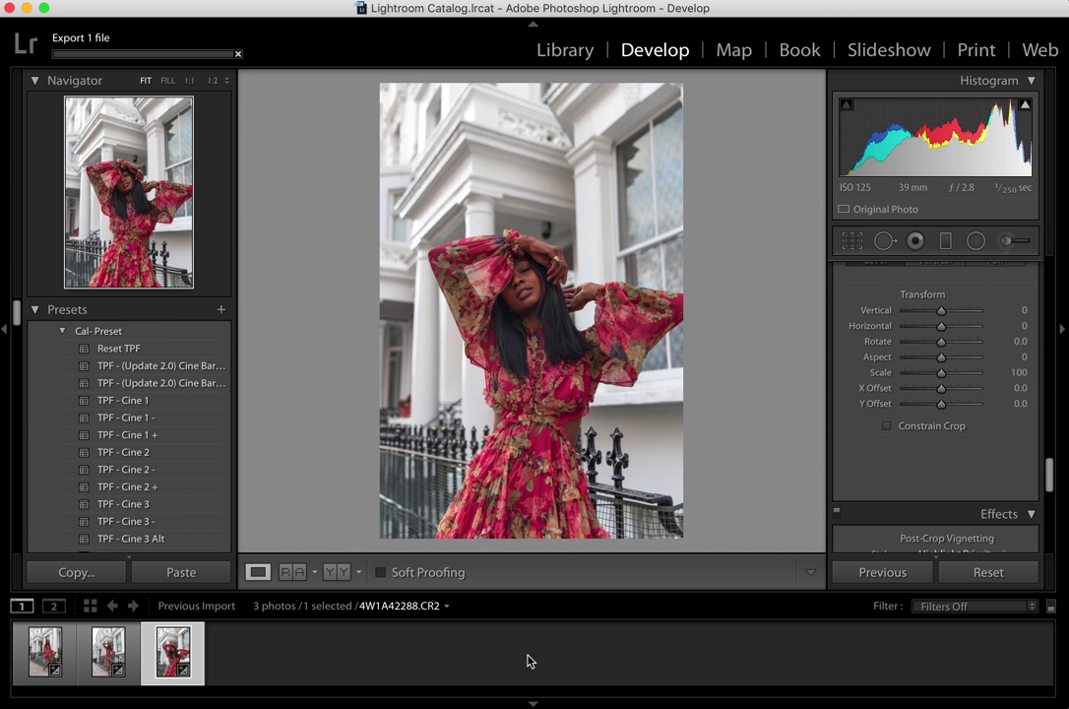
# Step: Switch to the side-by-side before/after view, dismiss the export folder window and compare the edits on all three photos
pyautogui.click(334, 573)
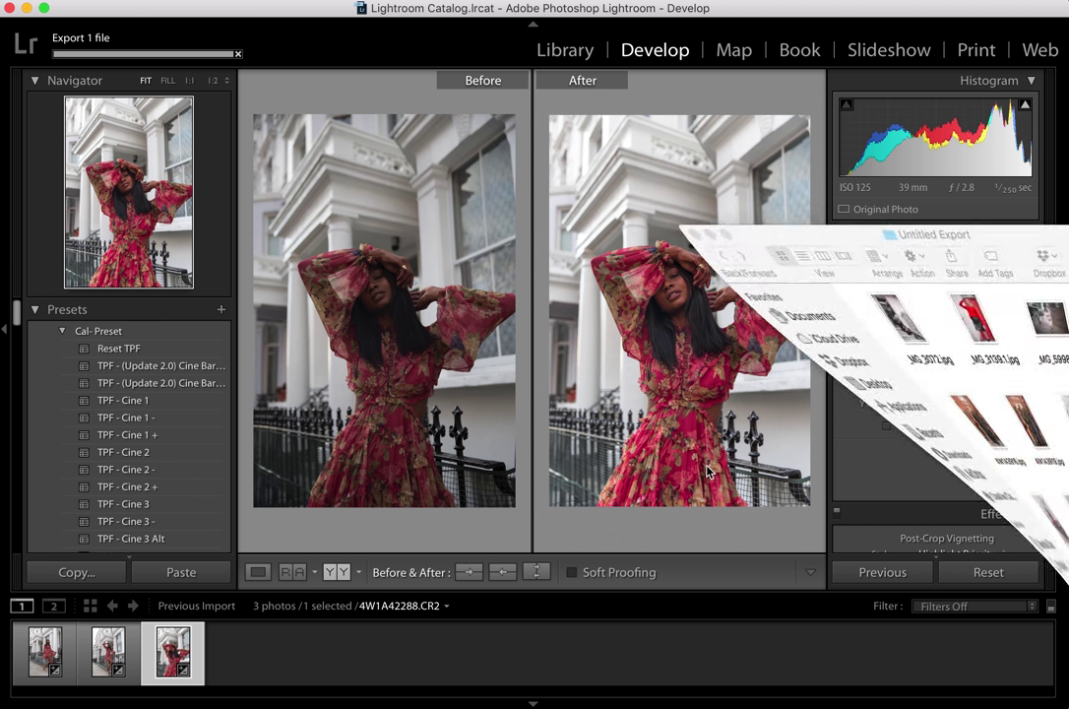
pyautogui.click(665, 121)
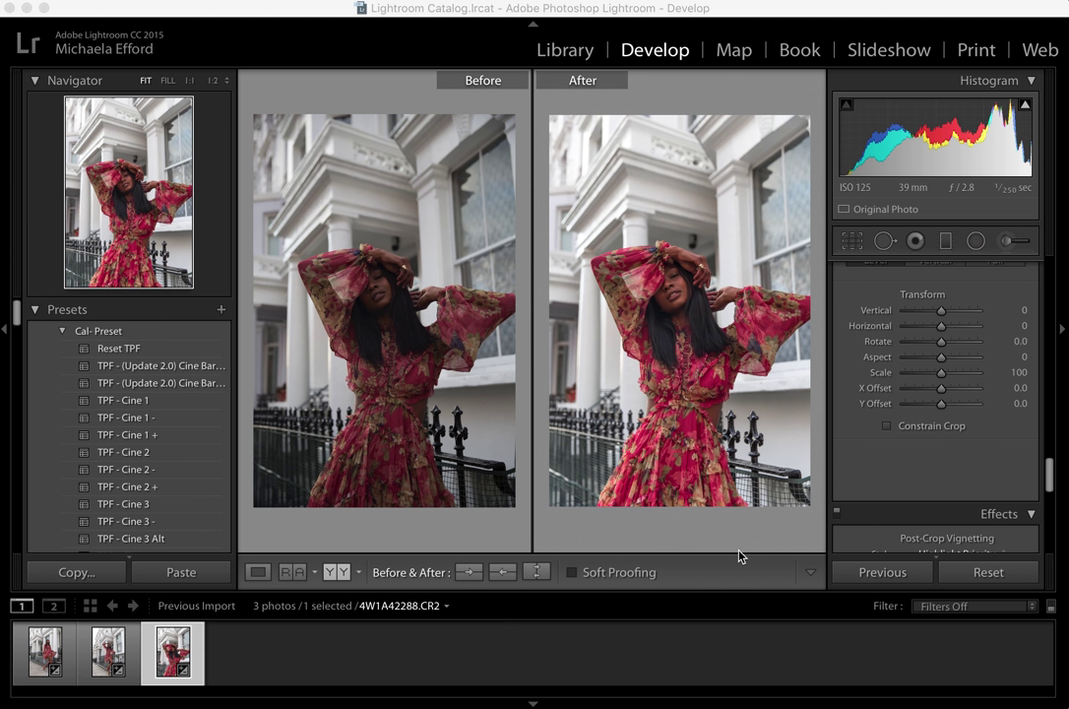
pyautogui.click(48, 652)
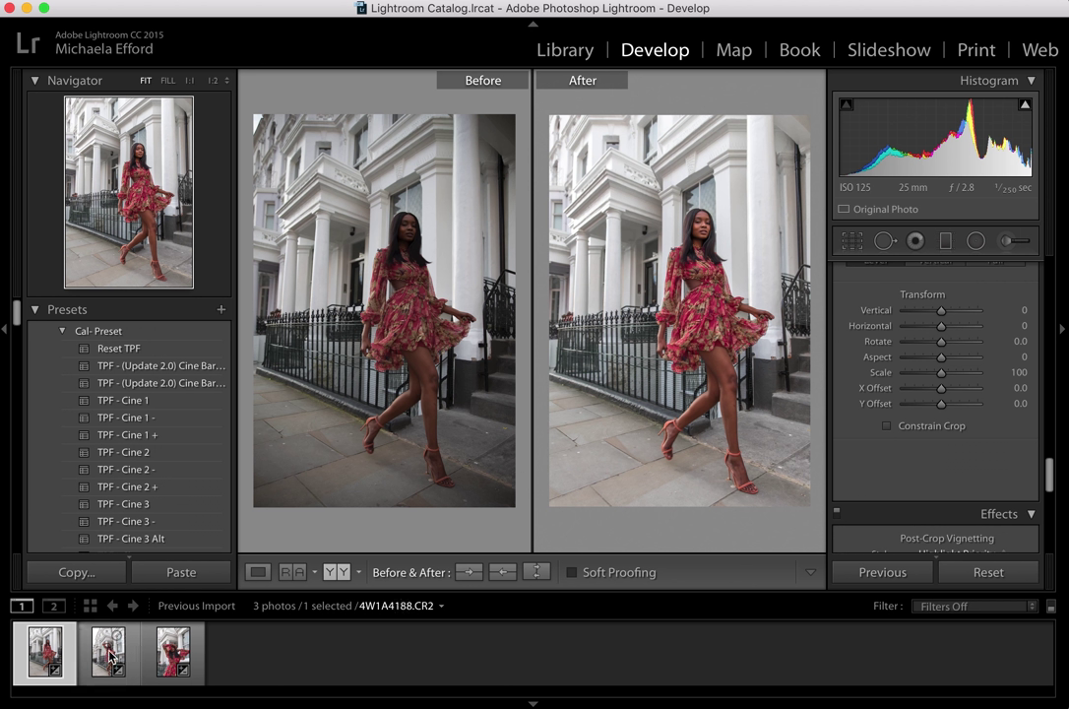
pyautogui.press('Right')
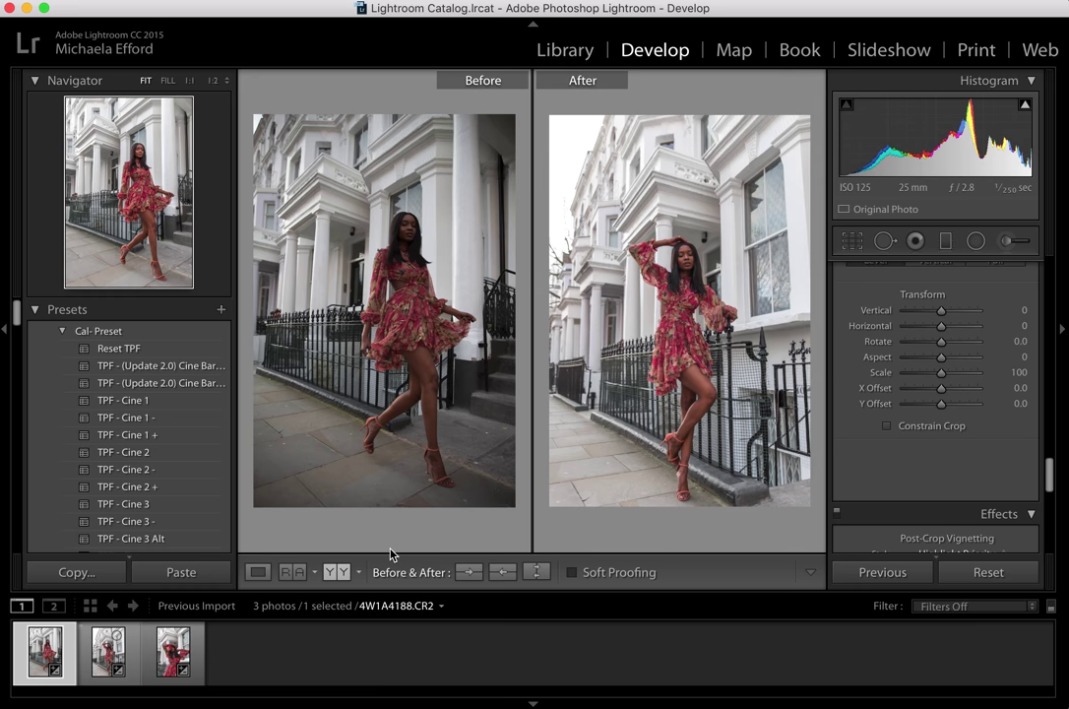
pyautogui.click(170, 657)
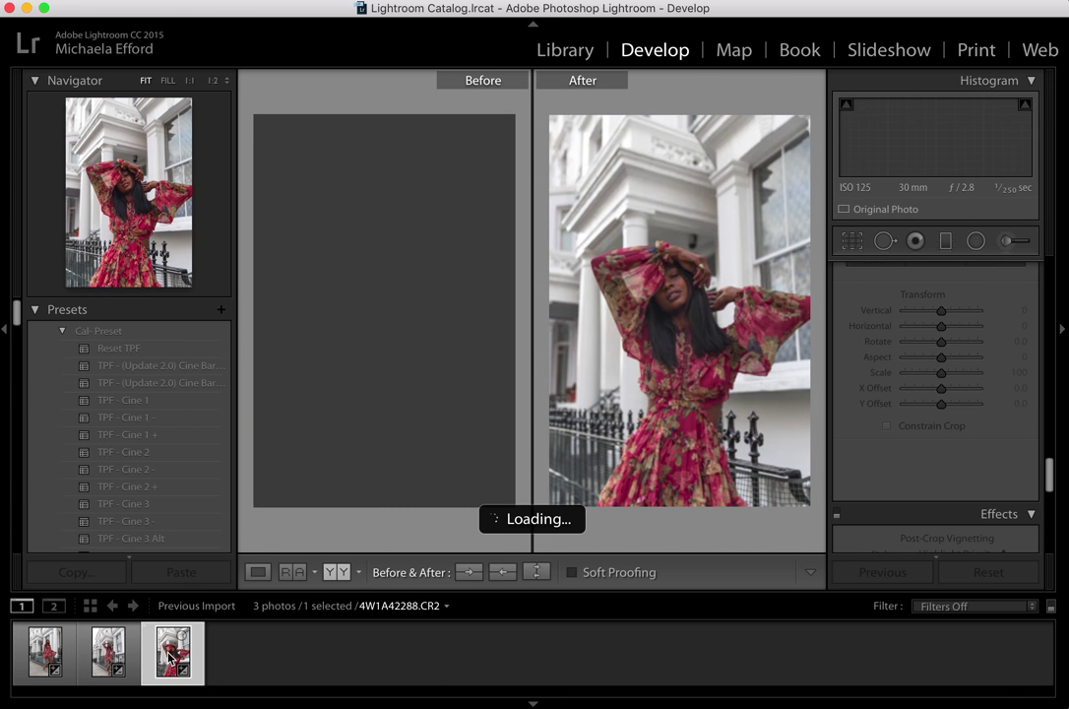